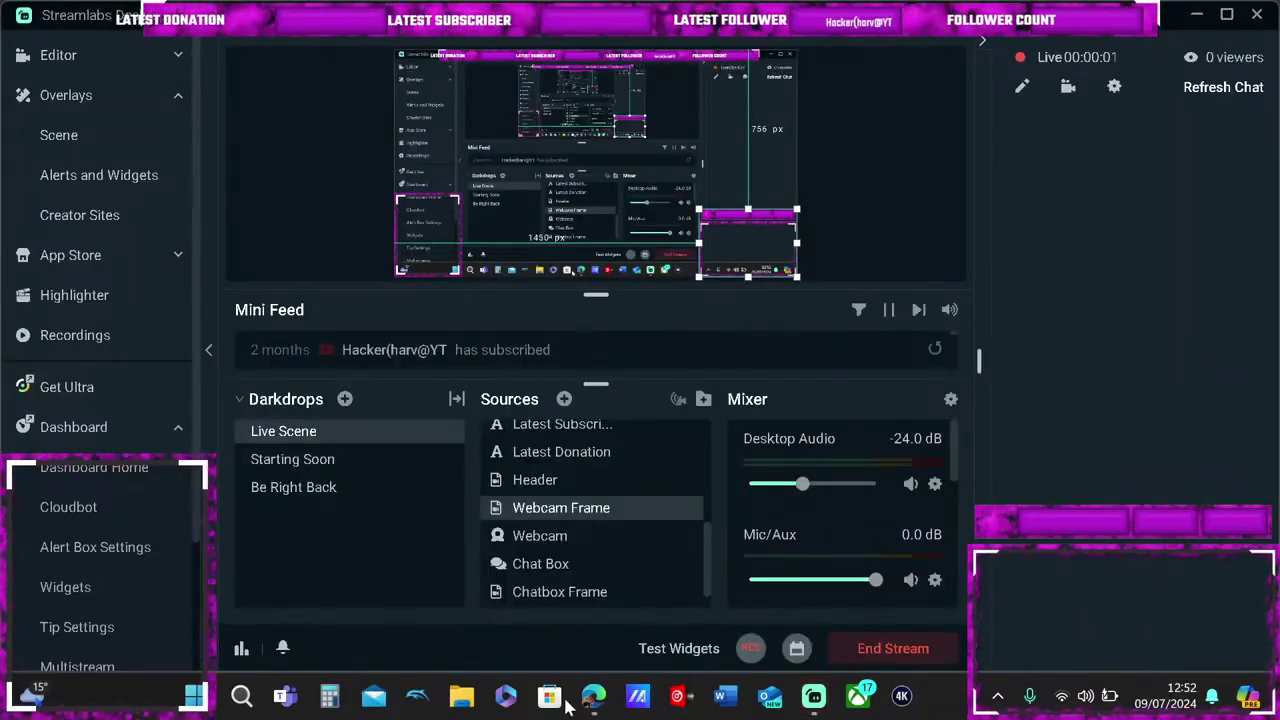
Switch to the Edge browser showing YouTube and open YouTube Studio for the signed-in channel
{"action": "left_click", "coordinate": [590, 700]}
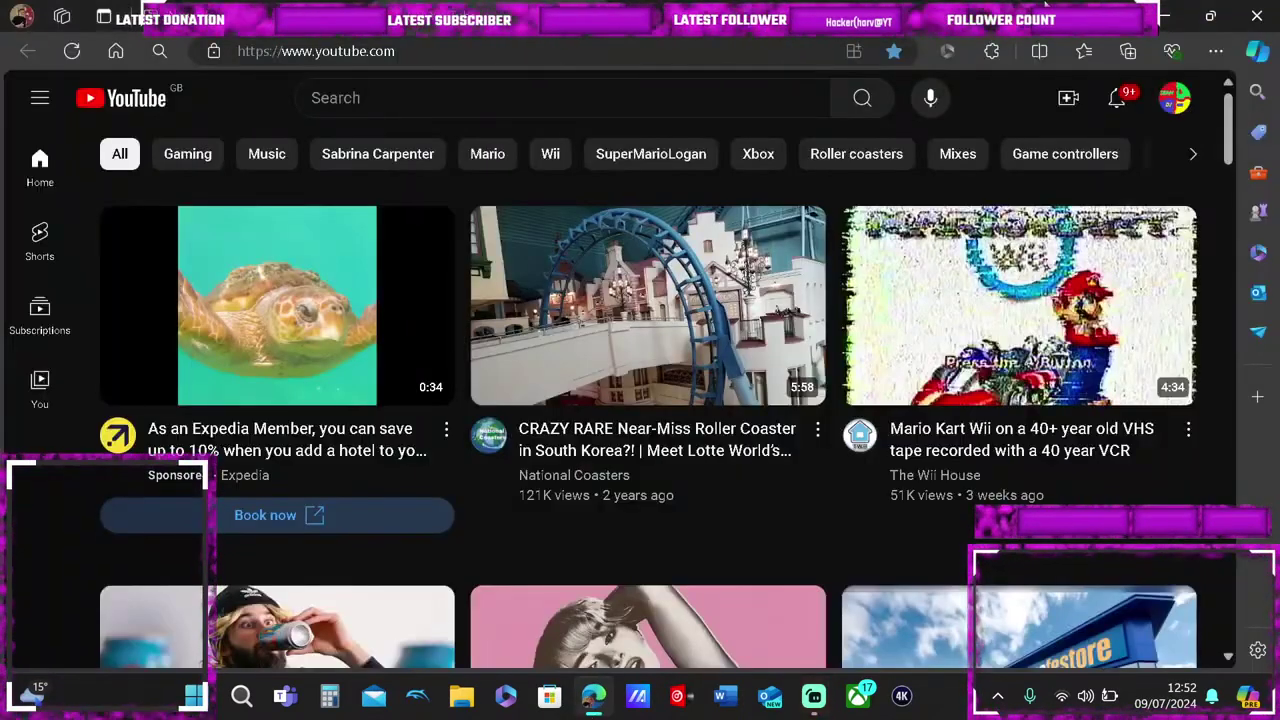
{"action": "left_click", "coordinate": [1162, 102]}
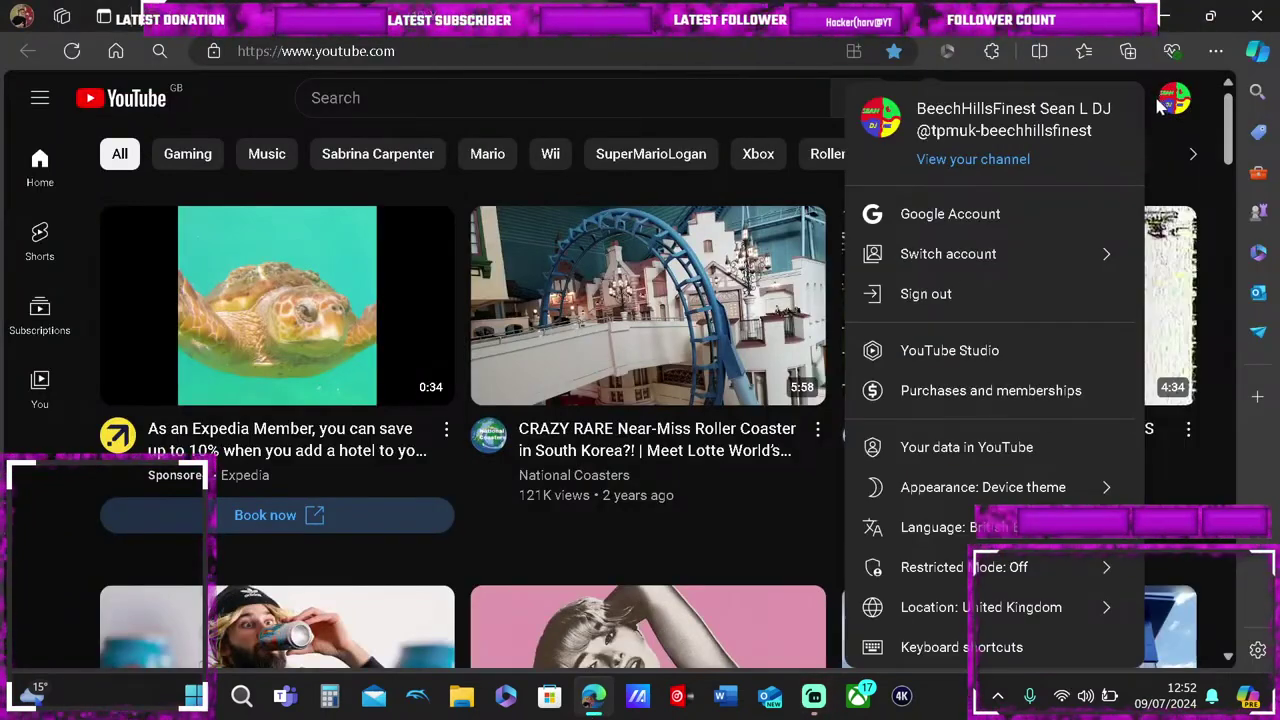
{"action": "left_click", "coordinate": [1177, 108]}
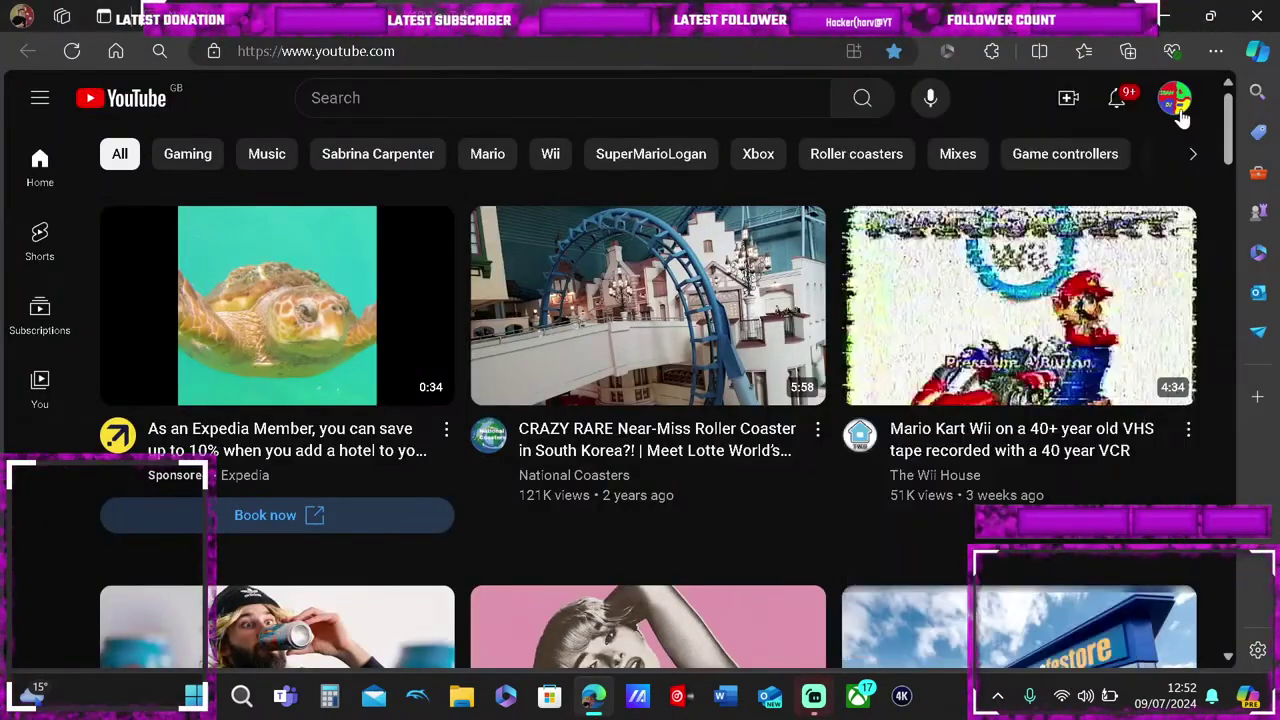
{"action": "left_click", "coordinate": [1177, 108]}
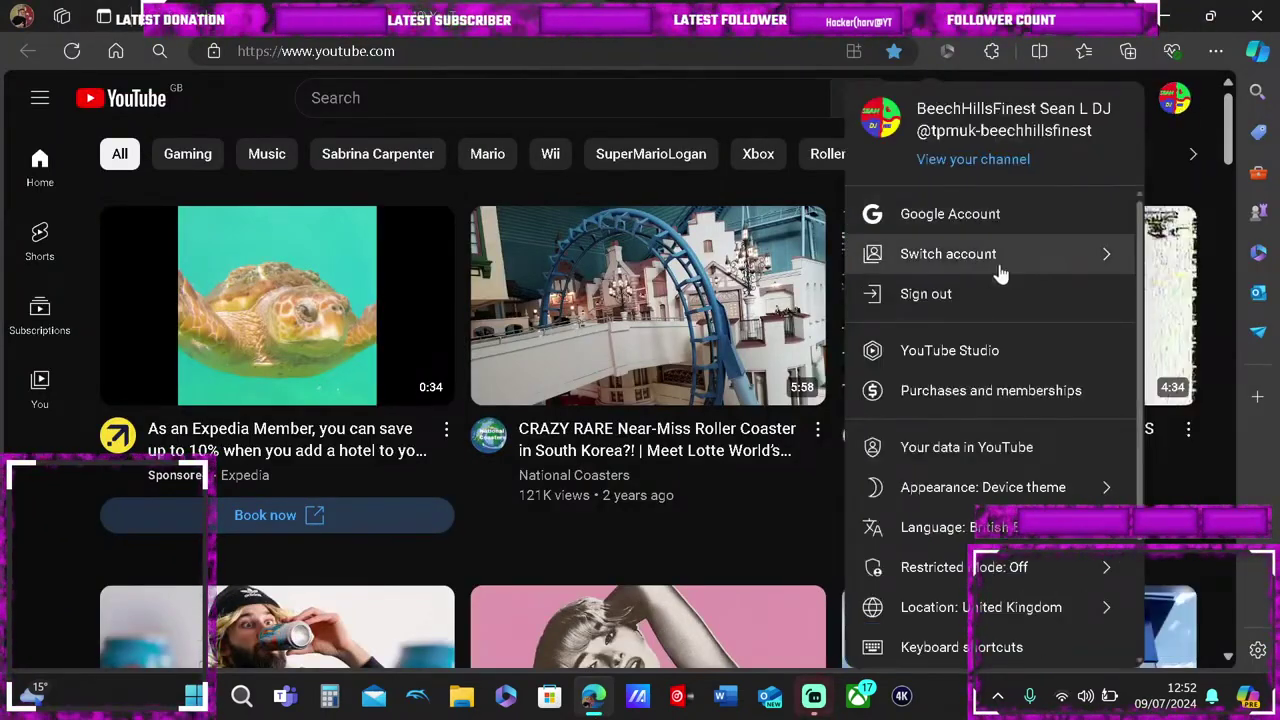
{"action": "left_click", "coordinate": [975, 350]}
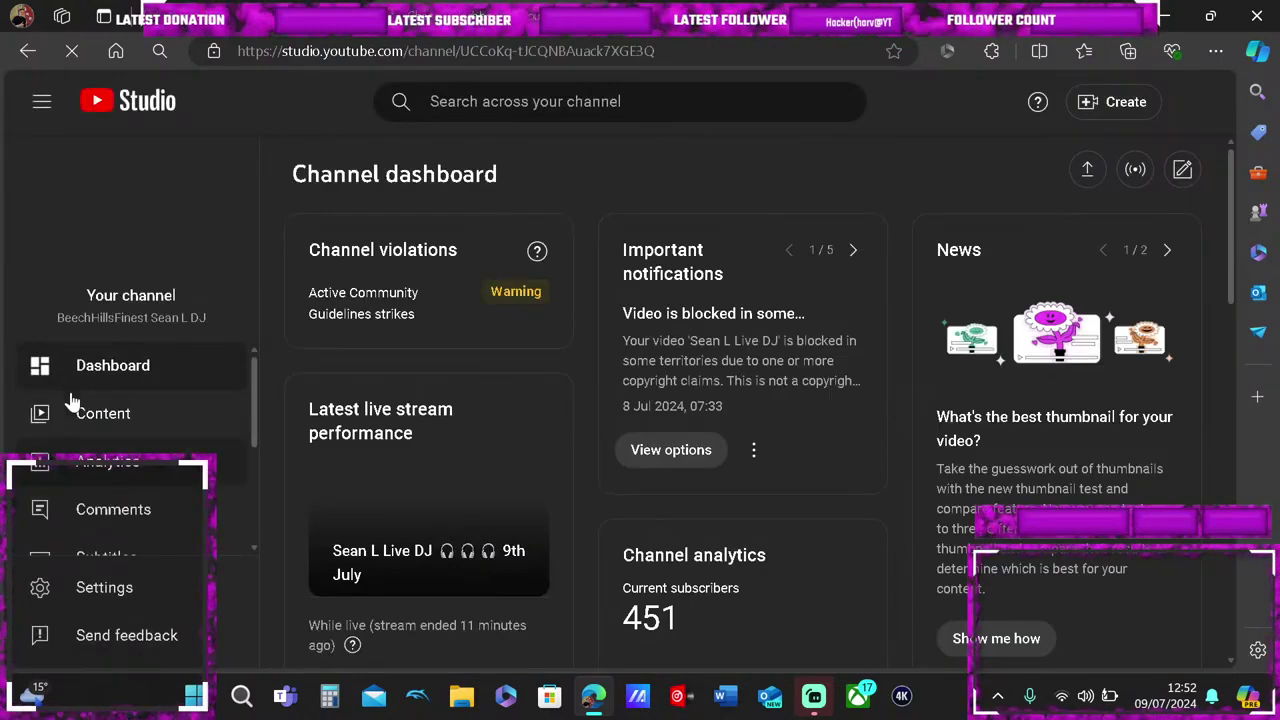
Open the channel analytics, check the Overview and Audience reports, and view the Audience chart for subscribers
{"action": "left_click", "coordinate": [97, 481]}
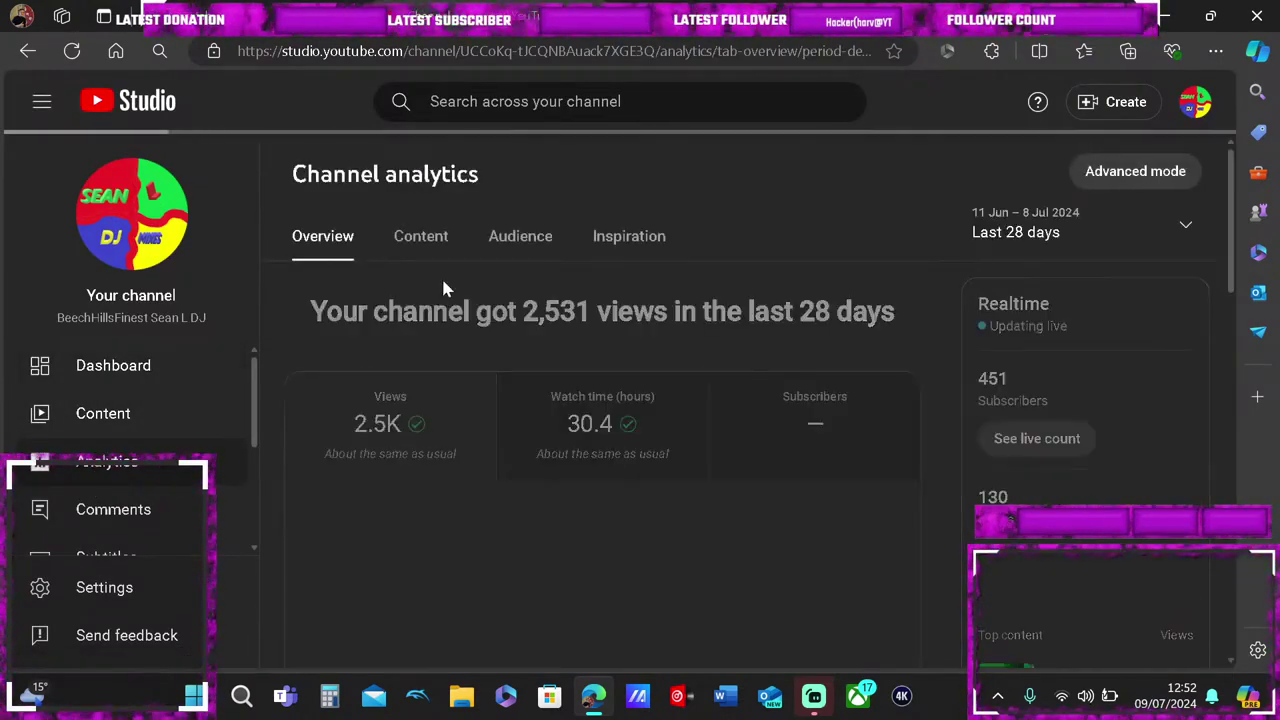
{"action": "left_click", "coordinate": [493, 246]}
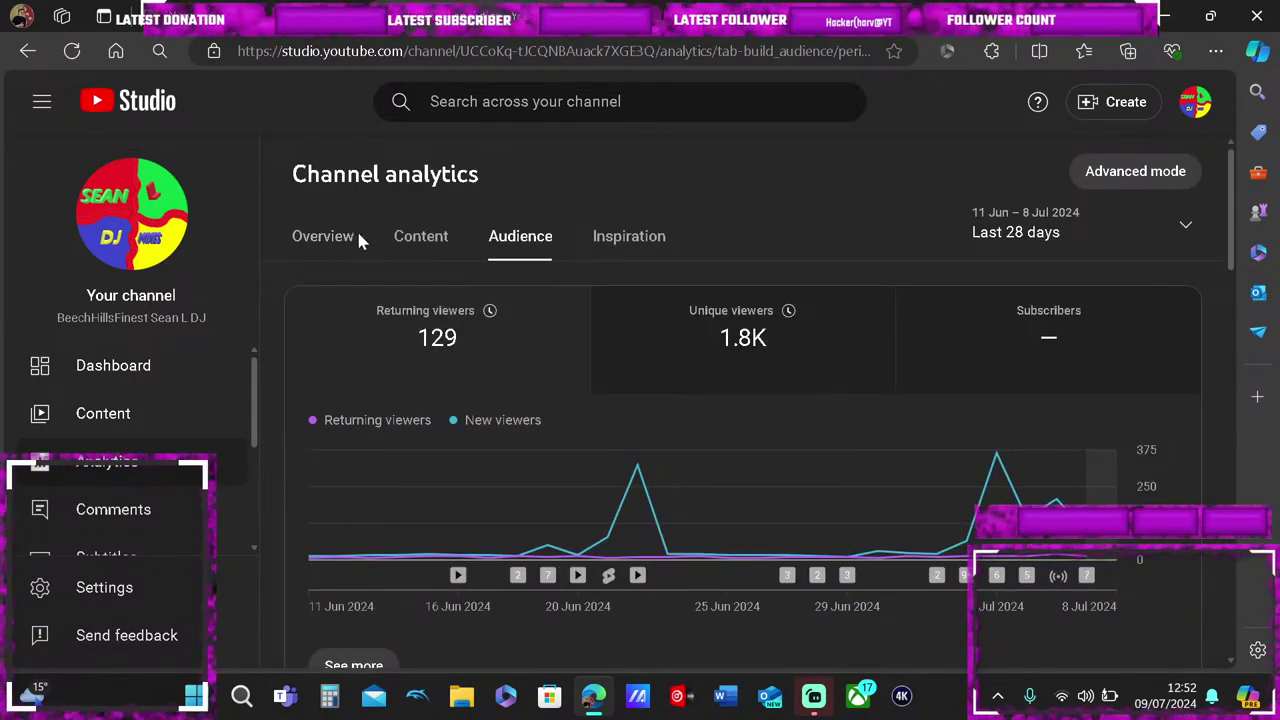
{"action": "left_click", "coordinate": [355, 234]}
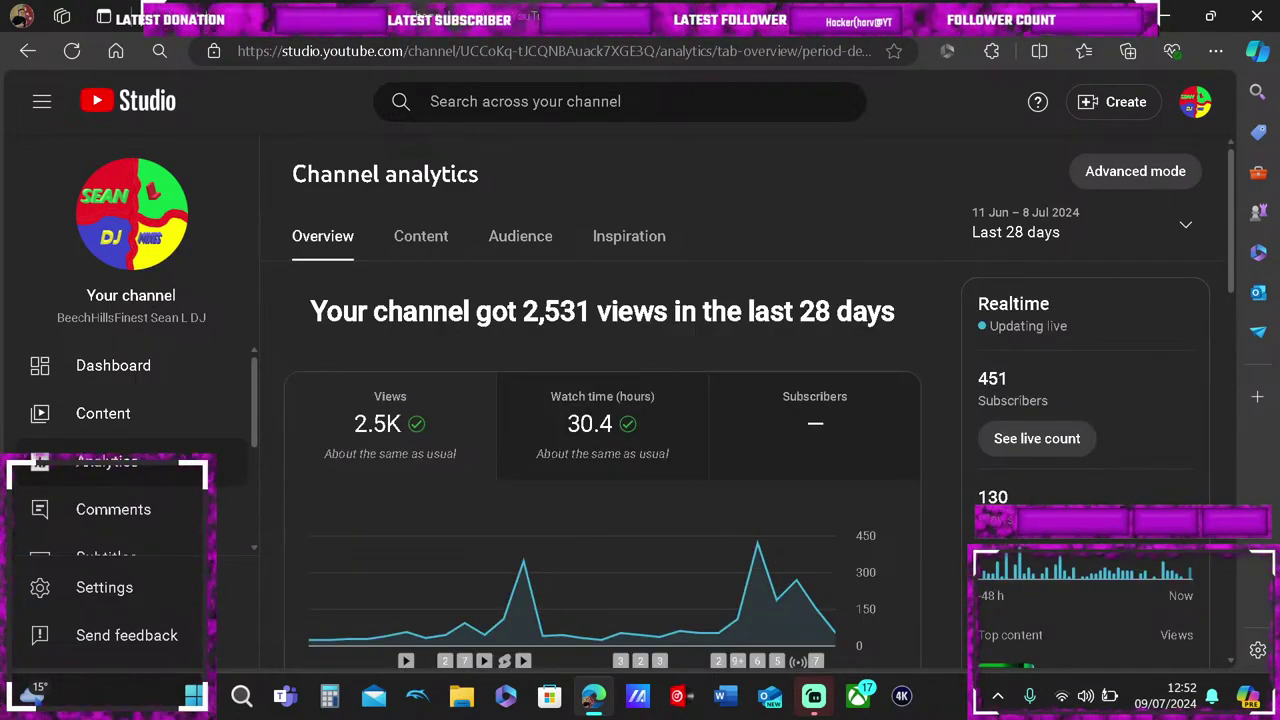
{"action": "left_click", "coordinate": [543, 257]}
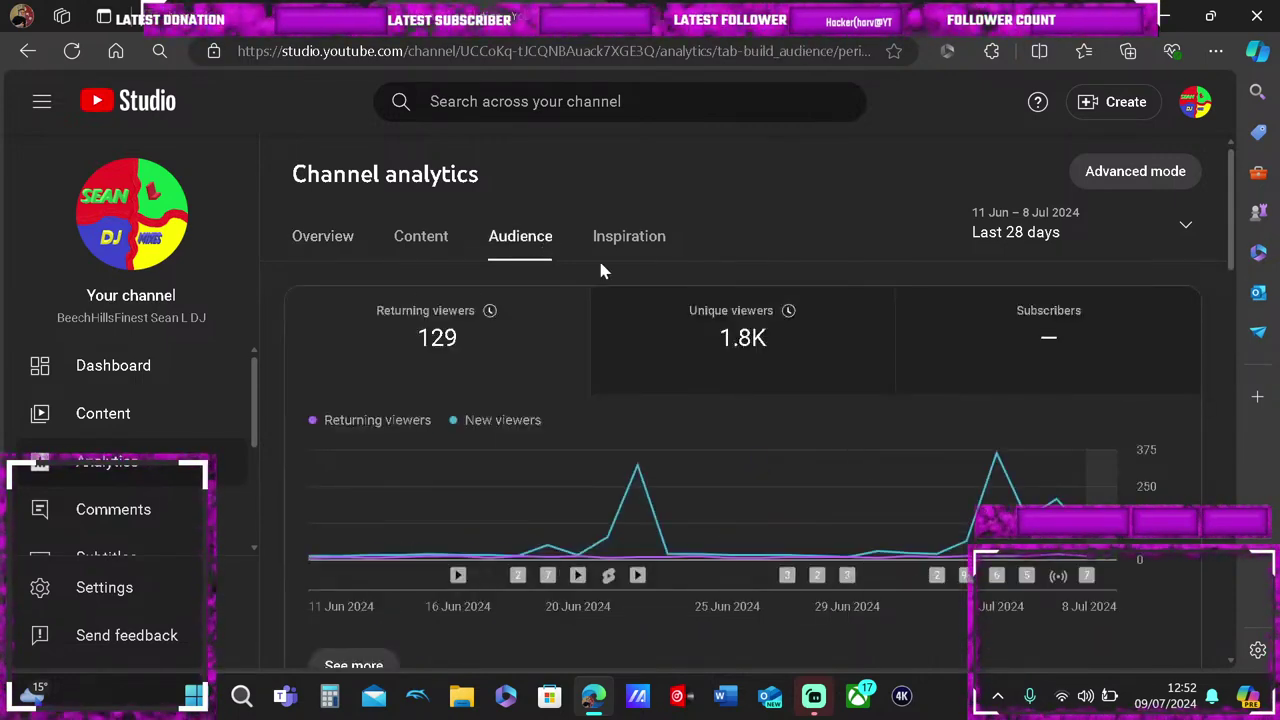
{"action": "left_click", "coordinate": [964, 340]}
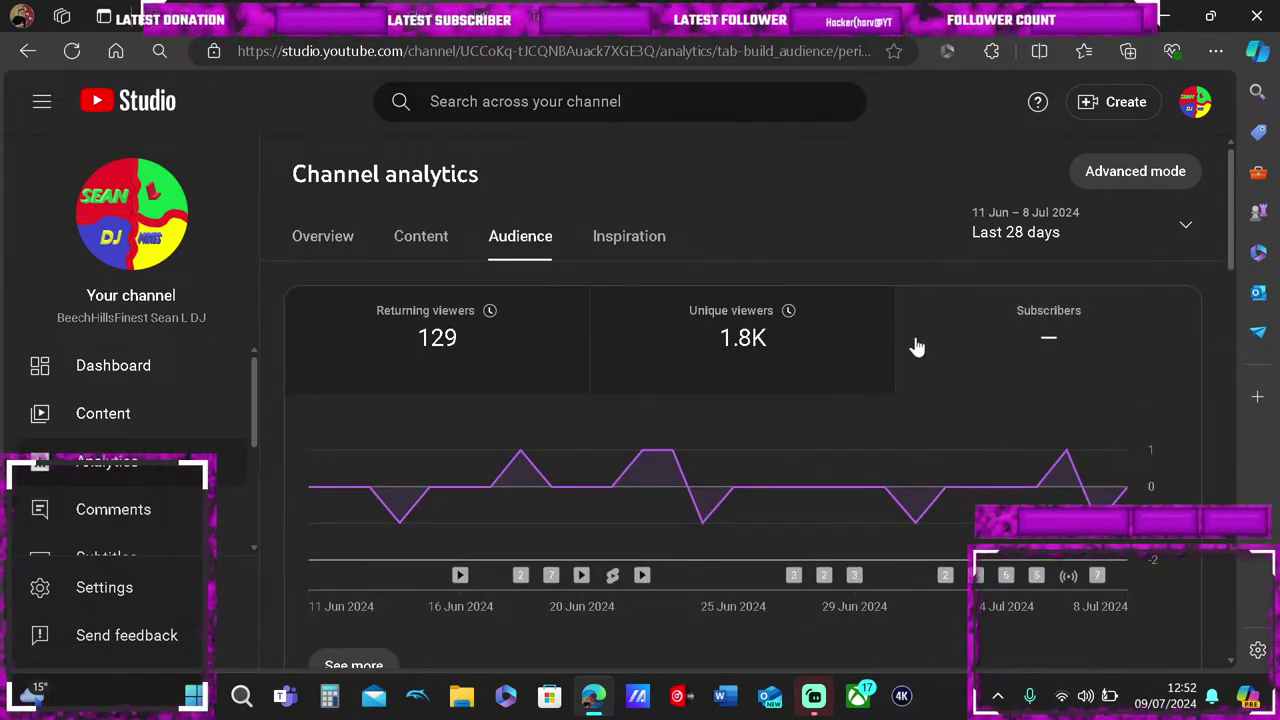
{"action": "scroll", "coordinate": [864, 380], "scroll_direction": "down", "scroll_amount": 3}
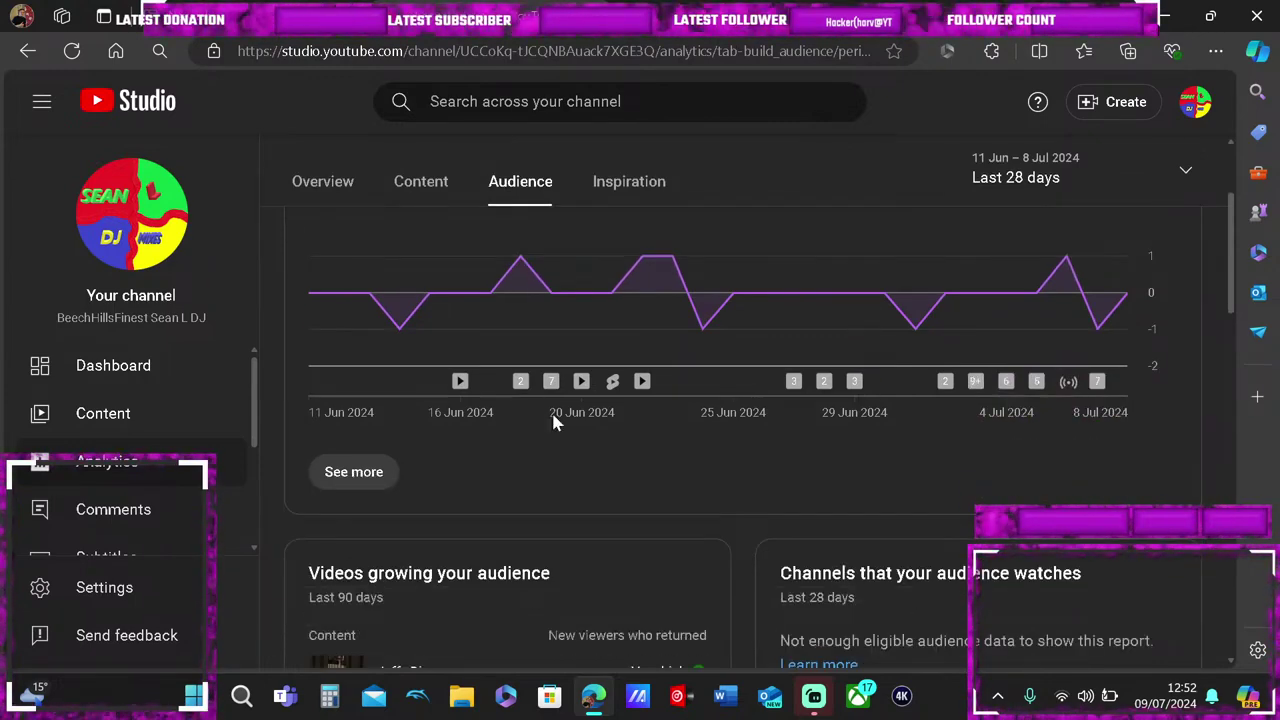
Open the detailed report behind the subscribers chart and examine the channel's traffic sources over the last 28 days
{"action": "left_click", "coordinate": [340, 476]}
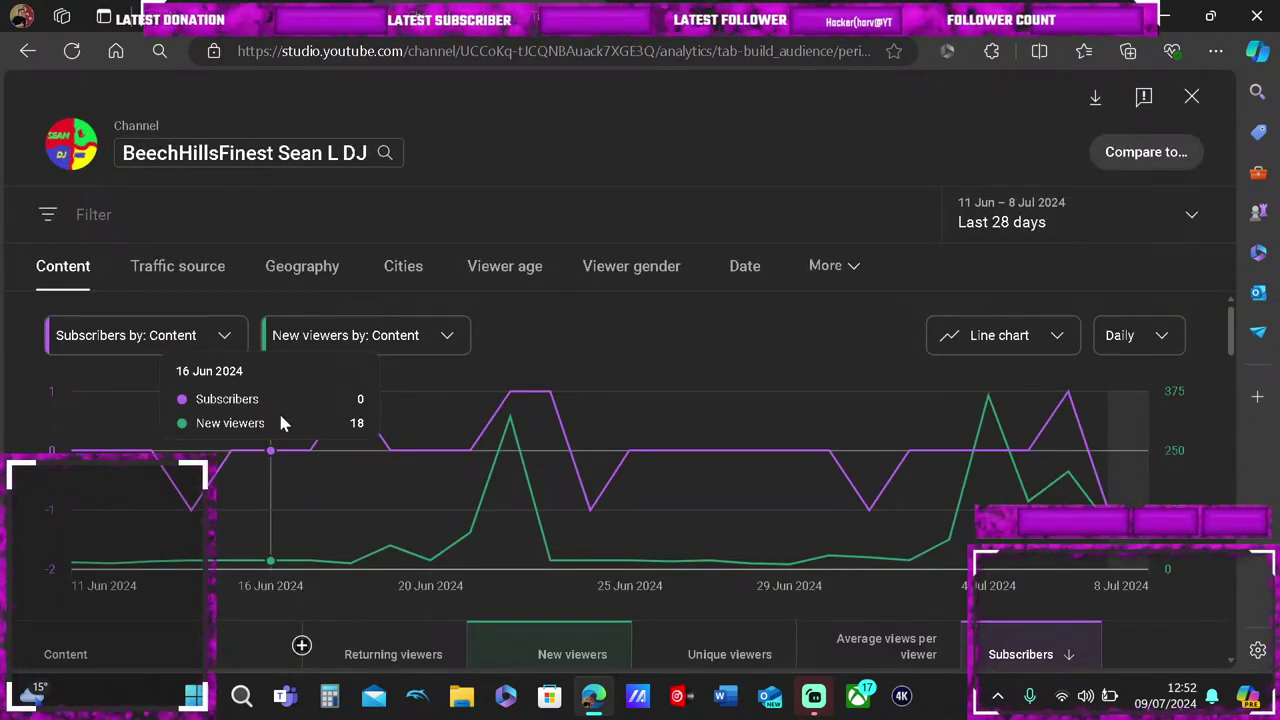
{"action": "left_click", "coordinate": [201, 274]}
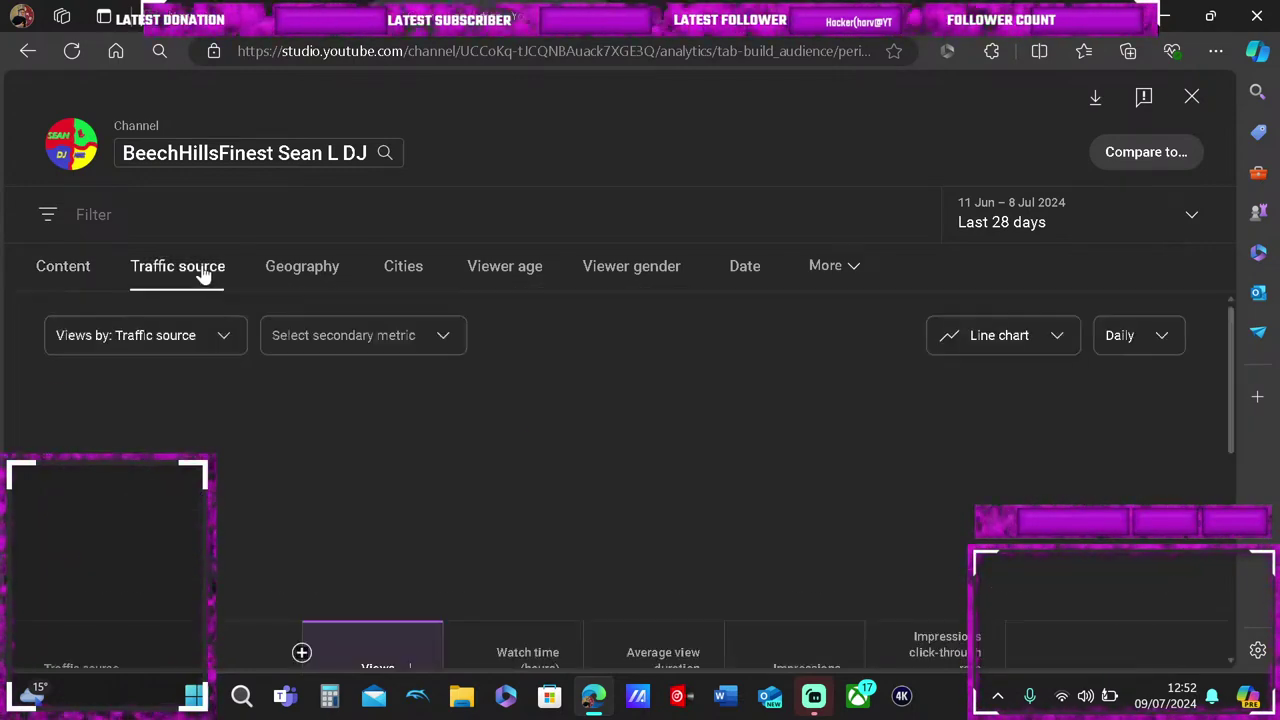
{"action": "scroll", "coordinate": [290, 386], "scroll_direction": "down", "scroll_amount": 5}
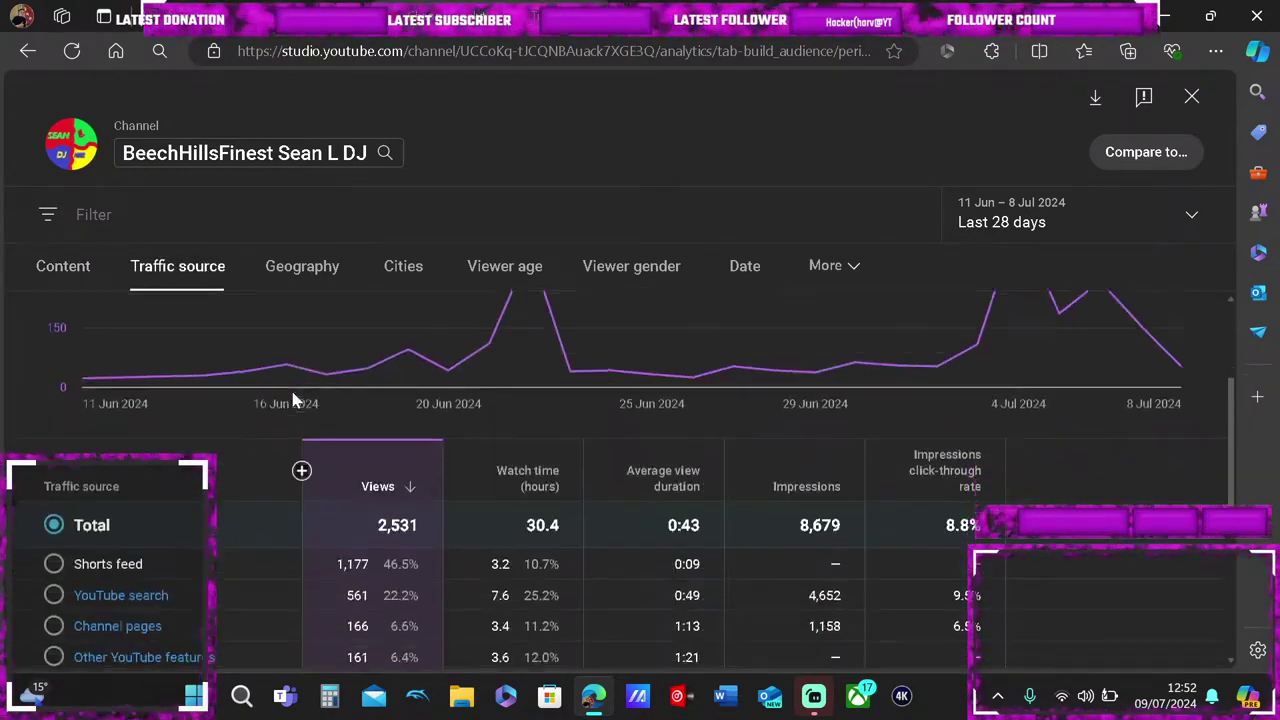
{"action": "scroll", "coordinate": [292, 398], "scroll_direction": "down", "scroll_amount": 3}
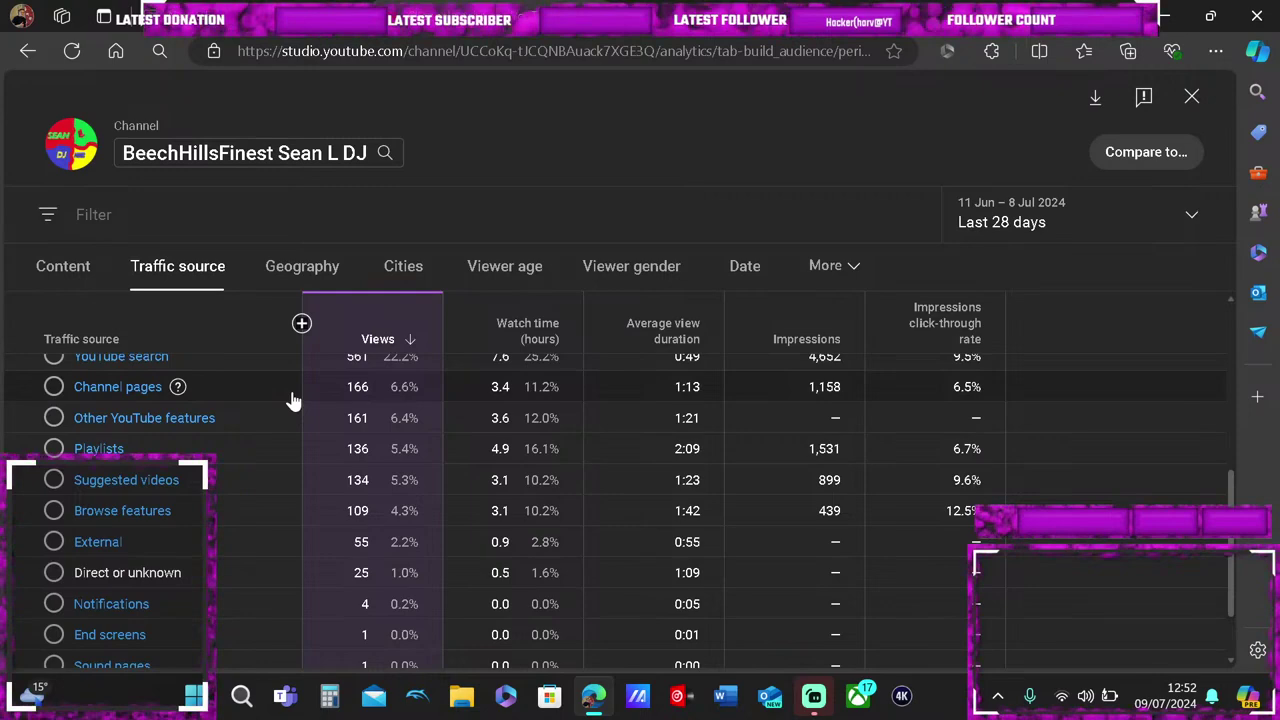
{"action": "scroll", "coordinate": [292, 398], "scroll_direction": "up", "scroll_amount": 3}
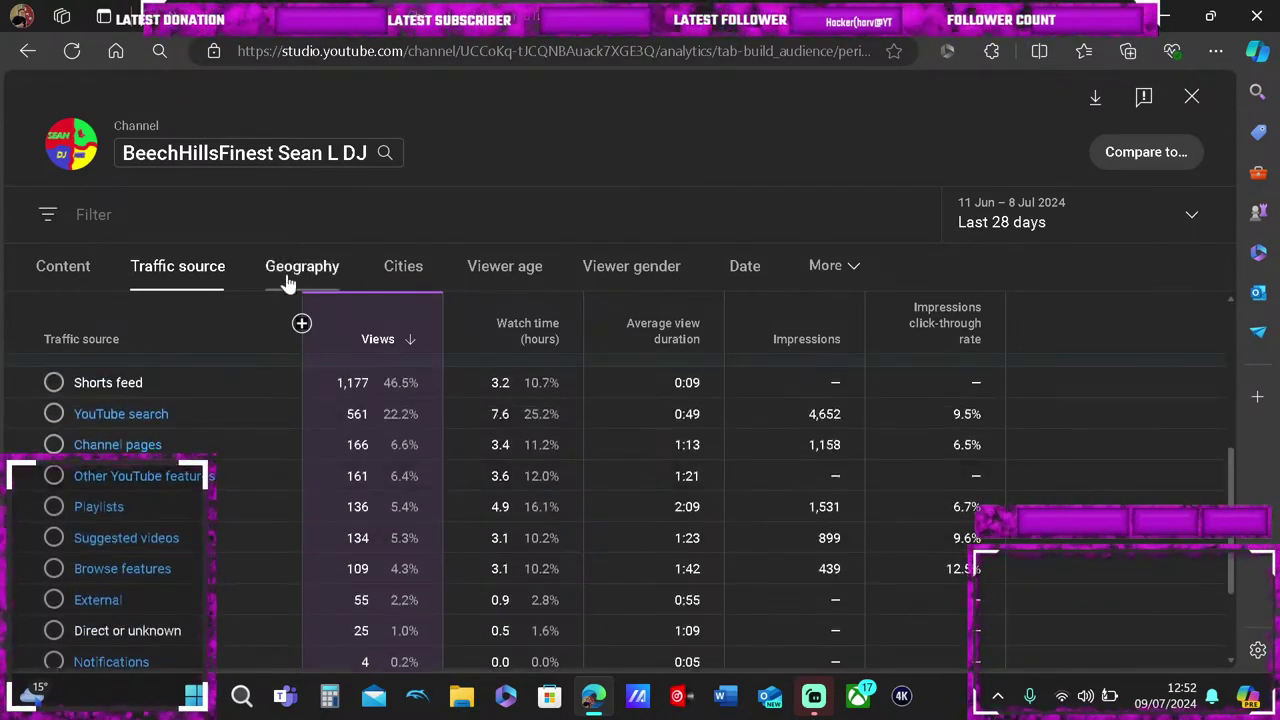
Examine the Geography breakdown of views, watch time and average view duration by country
{"action": "left_click", "coordinate": [290, 274]}
{"action": "scroll", "coordinate": [295, 335], "scroll_direction": "down", "scroll_amount": 1}
{"action": "scroll", "coordinate": [293, 334], "scroll_direction": "down", "scroll_amount": 2}
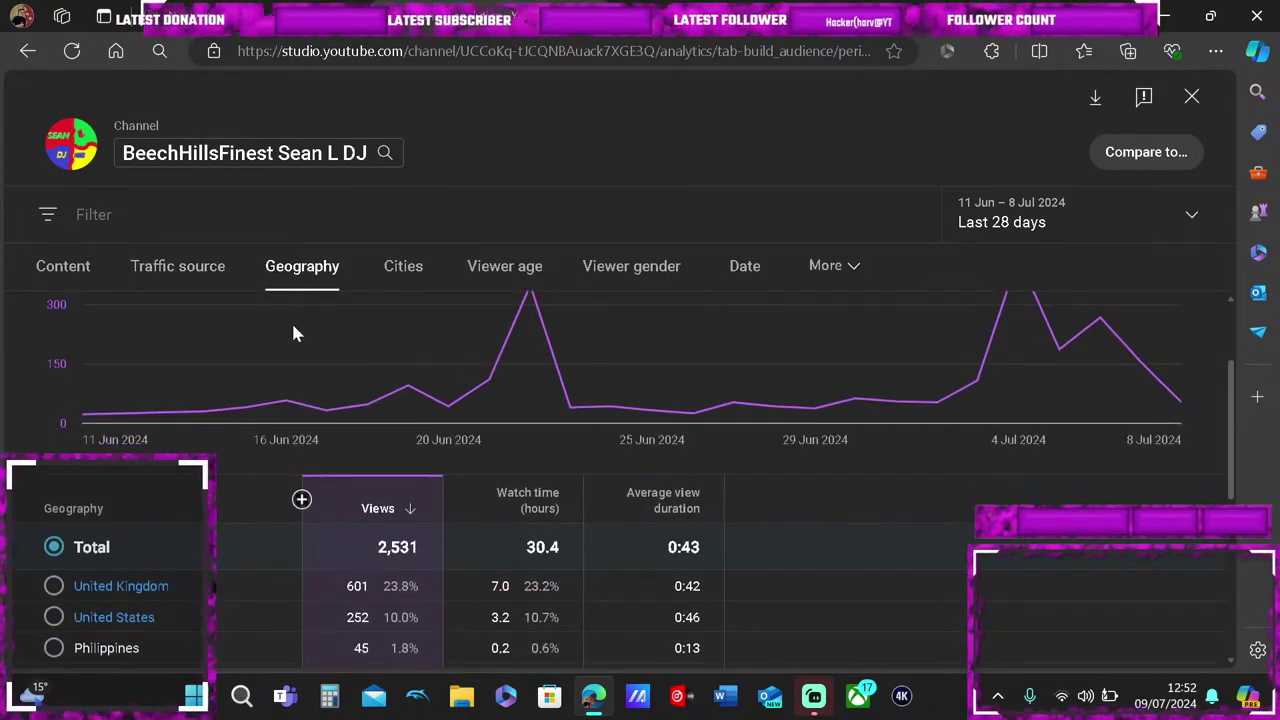
{"action": "scroll", "coordinate": [293, 334], "scroll_direction": "down", "scroll_amount": 3}
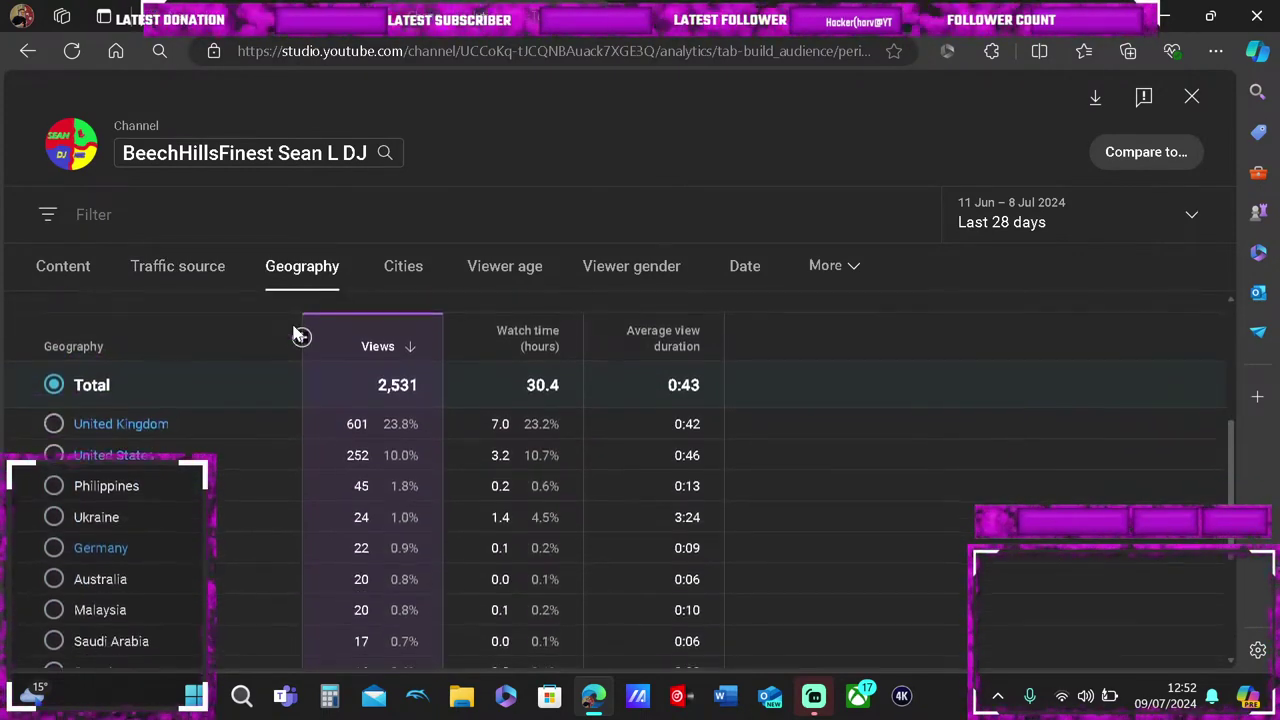
{"action": "scroll", "coordinate": [295, 335], "scroll_direction": "down", "scroll_amount": 3}
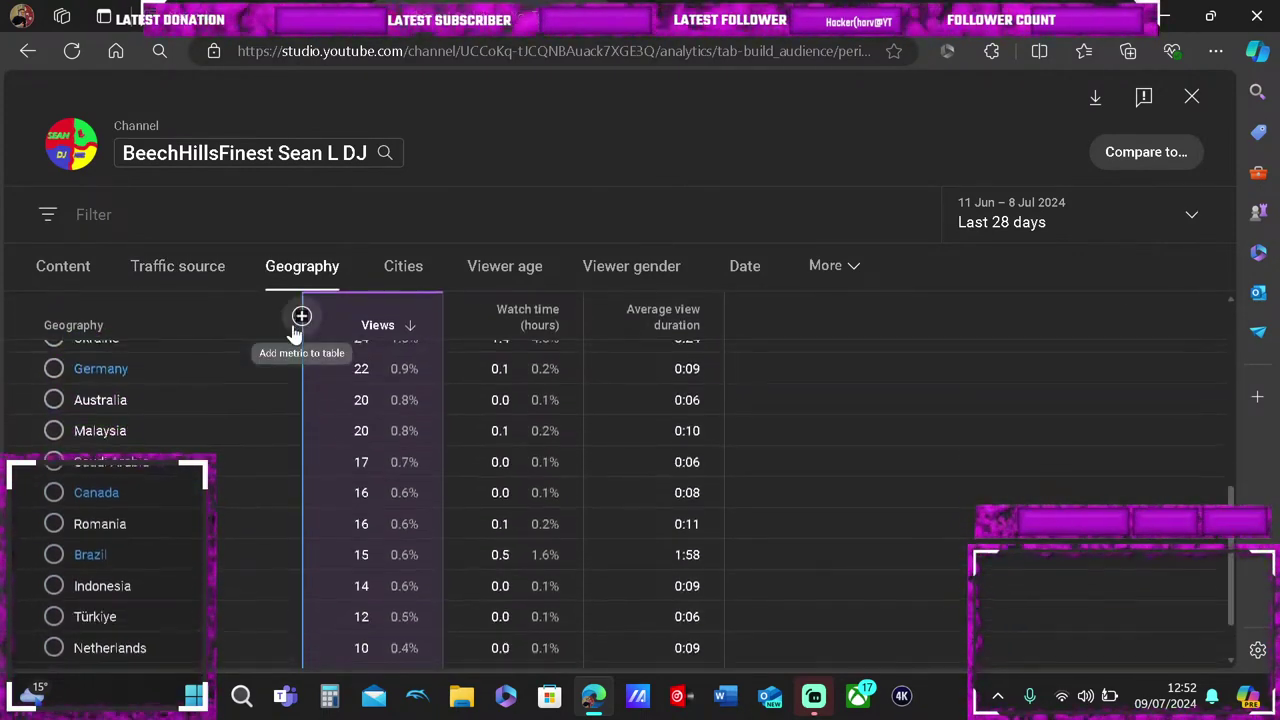
{"action": "scroll", "coordinate": [295, 335], "scroll_direction": "up", "scroll_amount": 5}
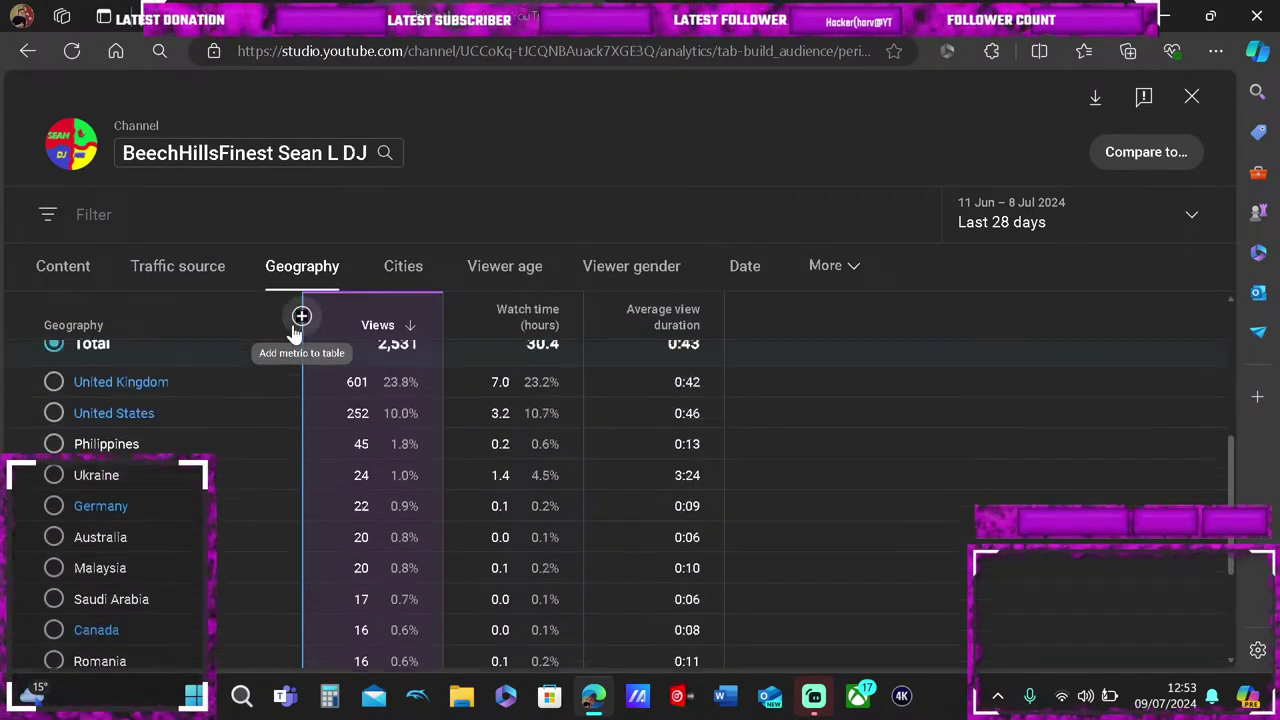
{"action": "scroll", "coordinate": [293, 334], "scroll_direction": "down", "scroll_amount": 2}
{"action": "scroll", "coordinate": [293, 334], "scroll_direction": "down", "scroll_amount": 3}
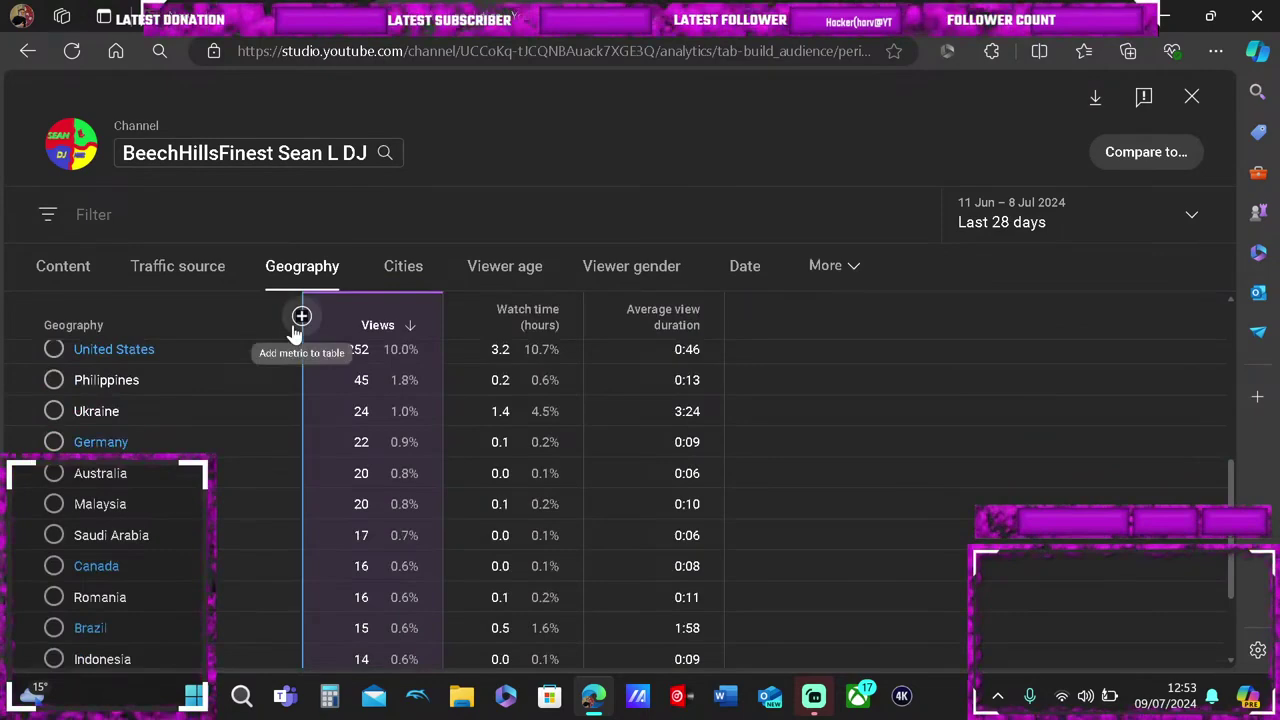
Examine the Cities breakdown of the channel's views and watch time
{"action": "left_click", "coordinate": [390, 280]}
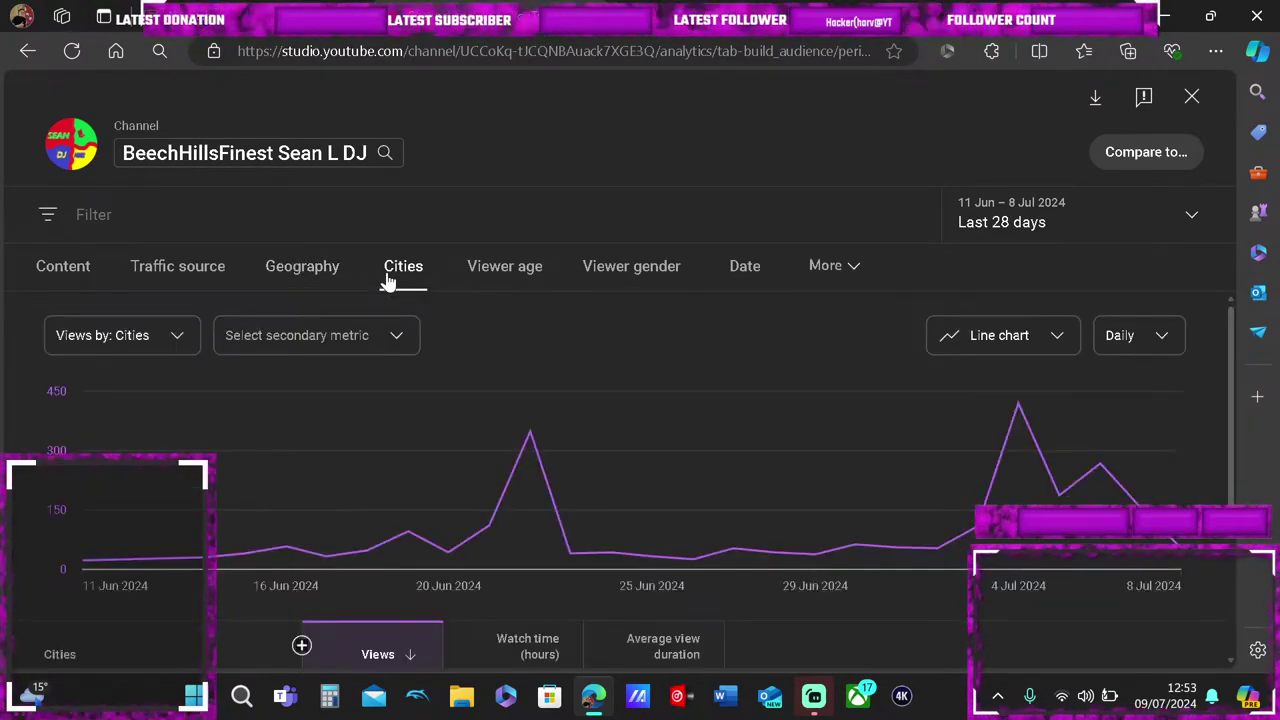
{"action": "scroll", "coordinate": [400, 463], "scroll_direction": "down", "scroll_amount": 2}
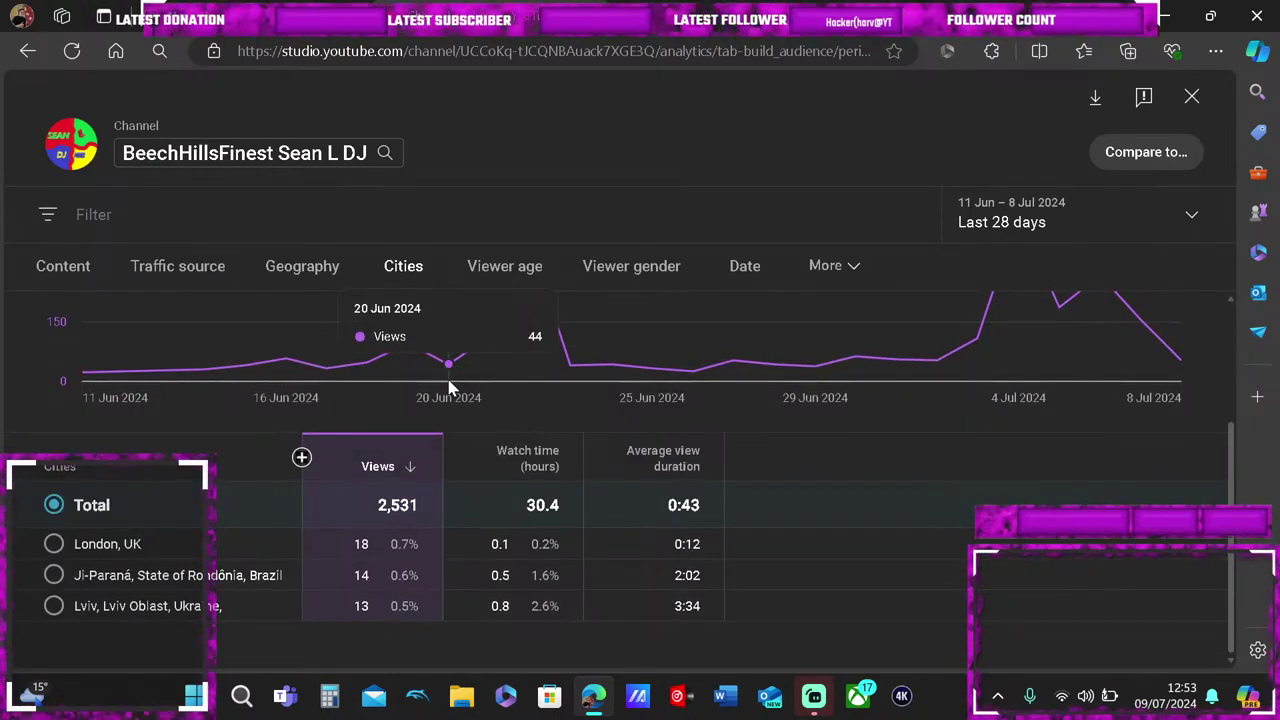
{"action": "scroll", "coordinate": [447, 380], "scroll_direction": "up", "scroll_amount": 2}
{"action": "scroll", "coordinate": [449, 388], "scroll_direction": "up", "scroll_amount": 1}
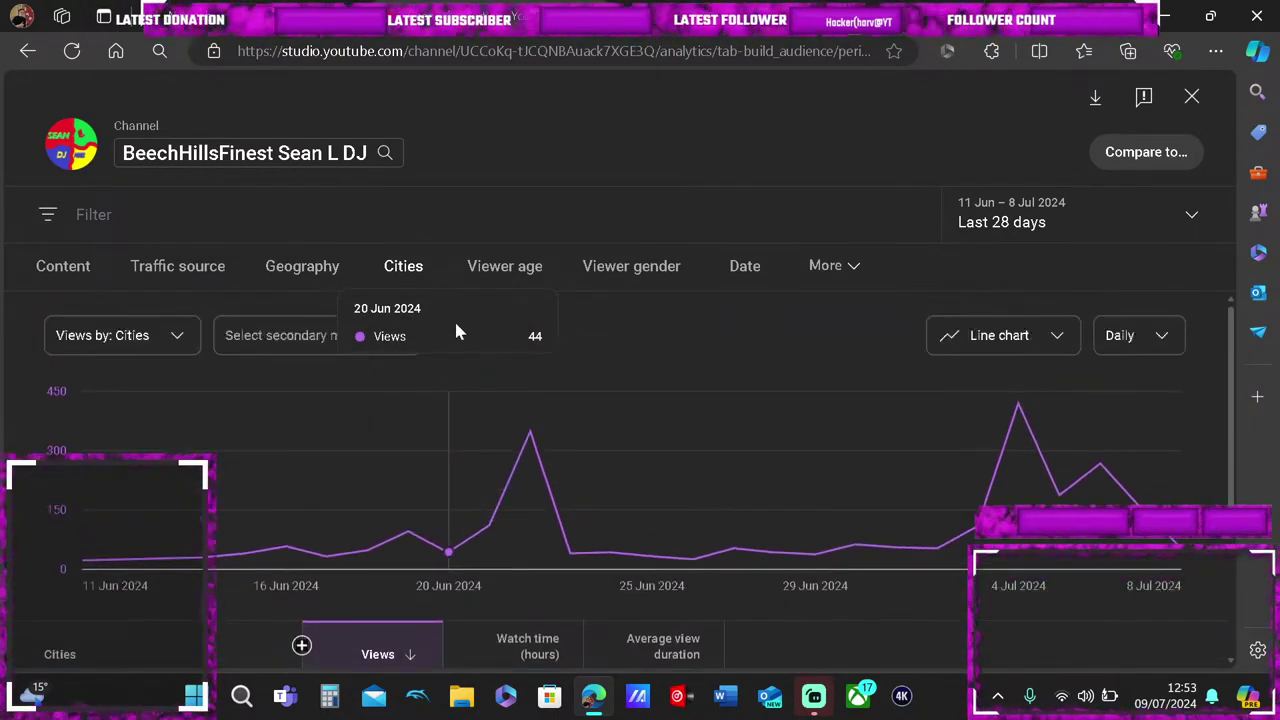
Examine the Viewer age breakdown, including its chart and the table of age groups
{"action": "left_click", "coordinate": [475, 258]}
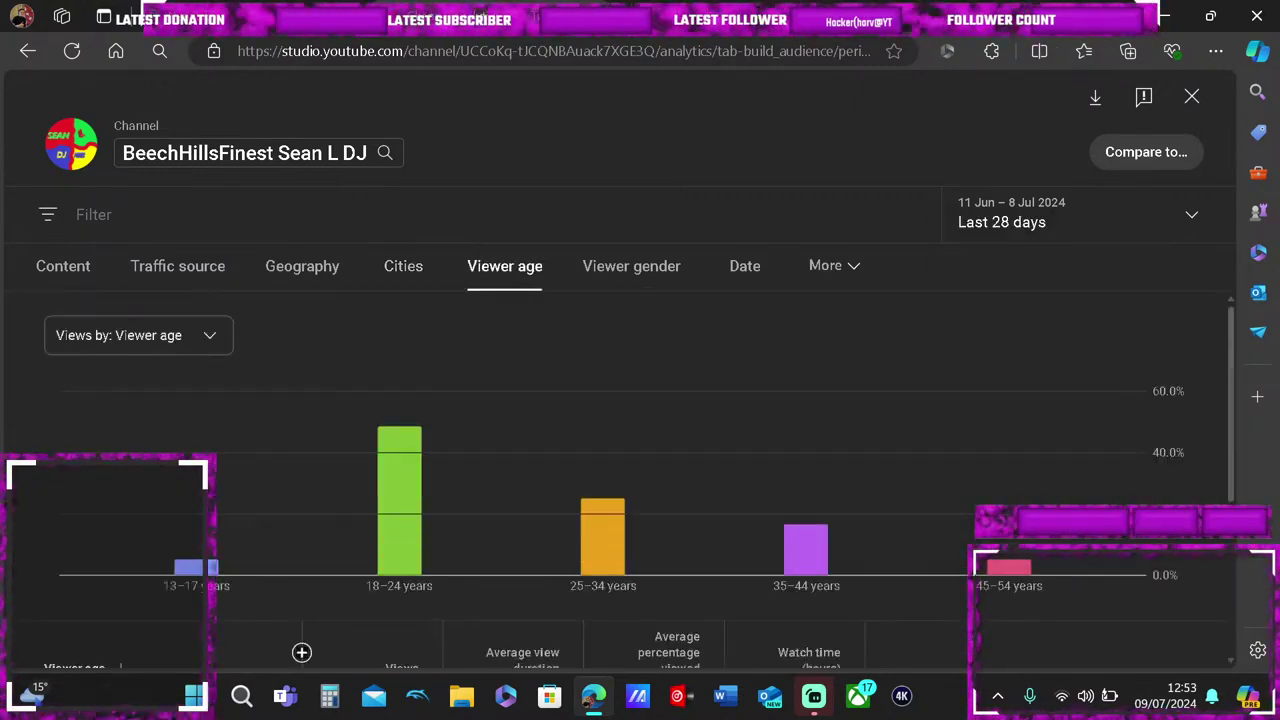
{"action": "scroll", "coordinate": [490, 363], "scroll_direction": "down", "scroll_amount": 2}
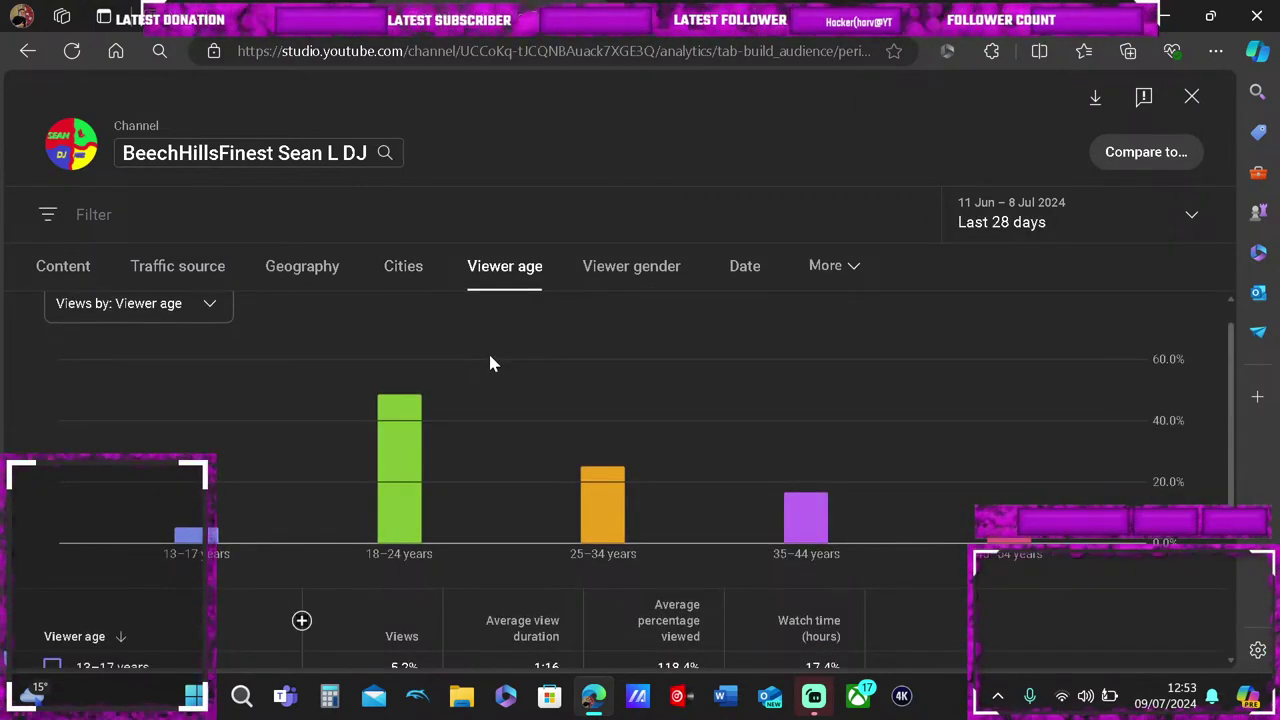
{"action": "scroll", "coordinate": [490, 363], "scroll_direction": "down", "scroll_amount": 2}
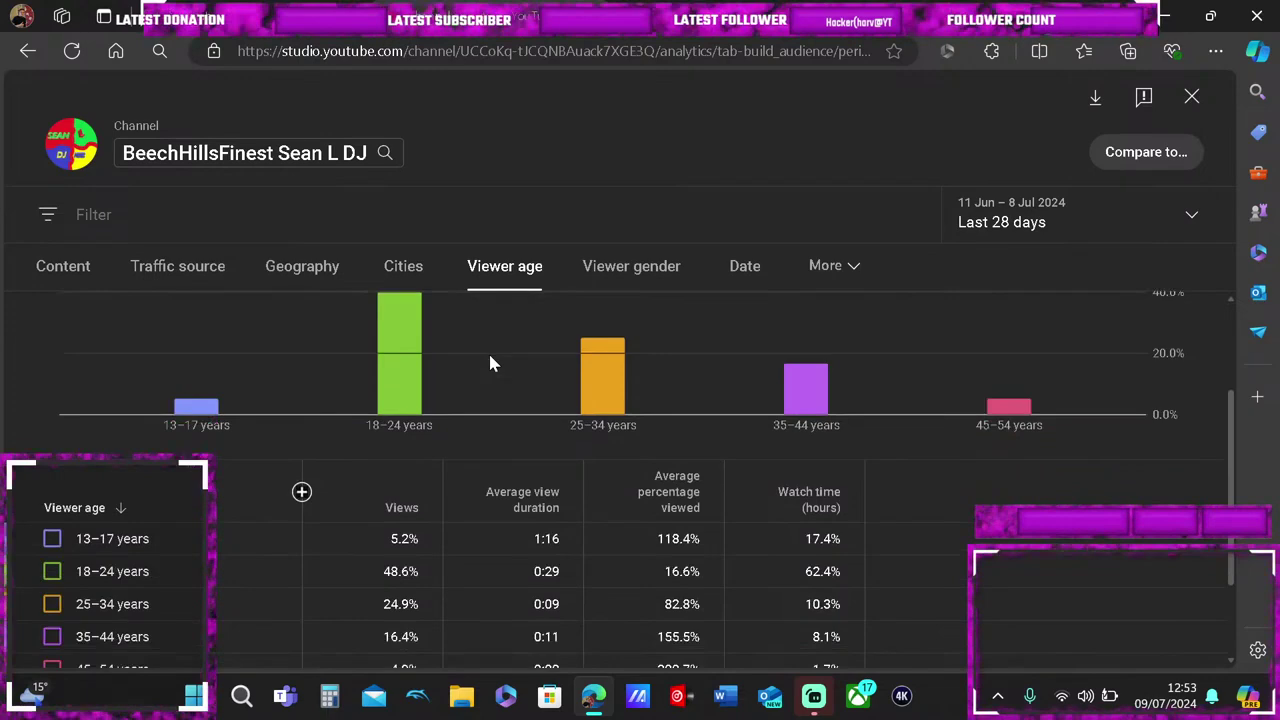
{"action": "mouse_move", "coordinate": [582, 286]}
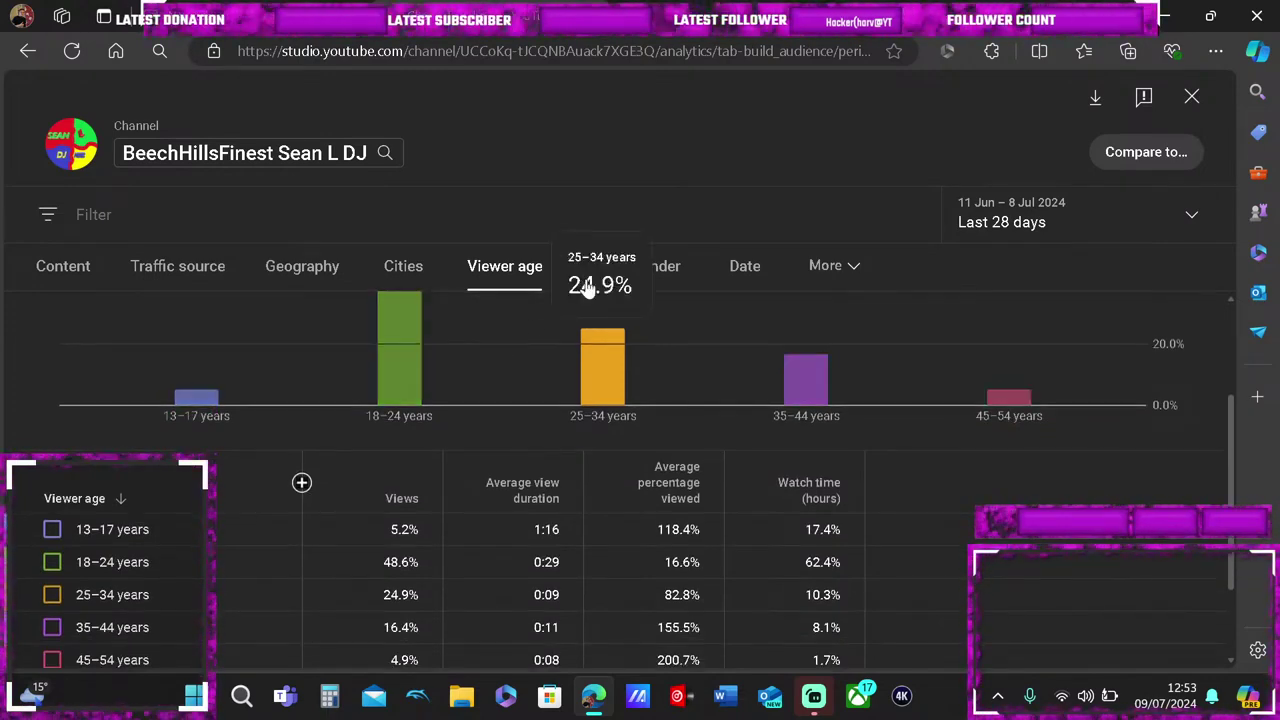
Examine the Viewer gender breakdown, including its chart and the table of views and watch time
{"action": "left_click", "coordinate": [664, 278]}
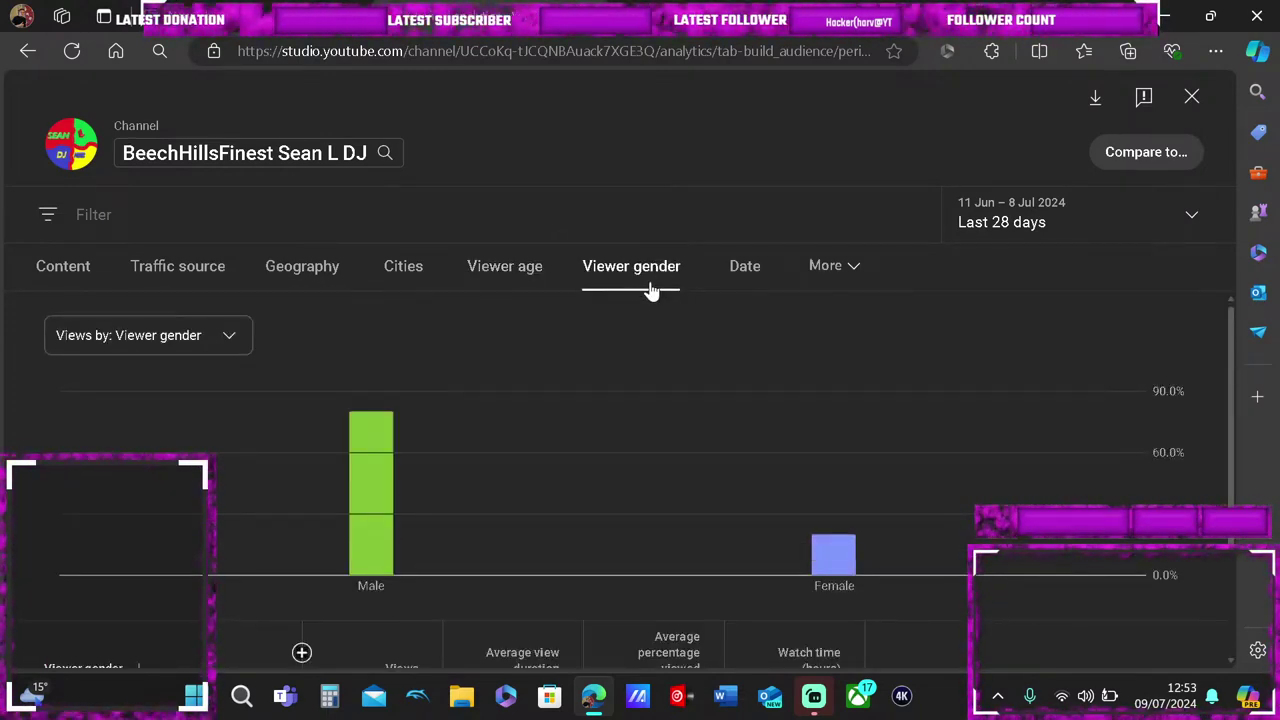
{"action": "scroll", "coordinate": [601, 396], "scroll_direction": "down", "scroll_amount": 1}
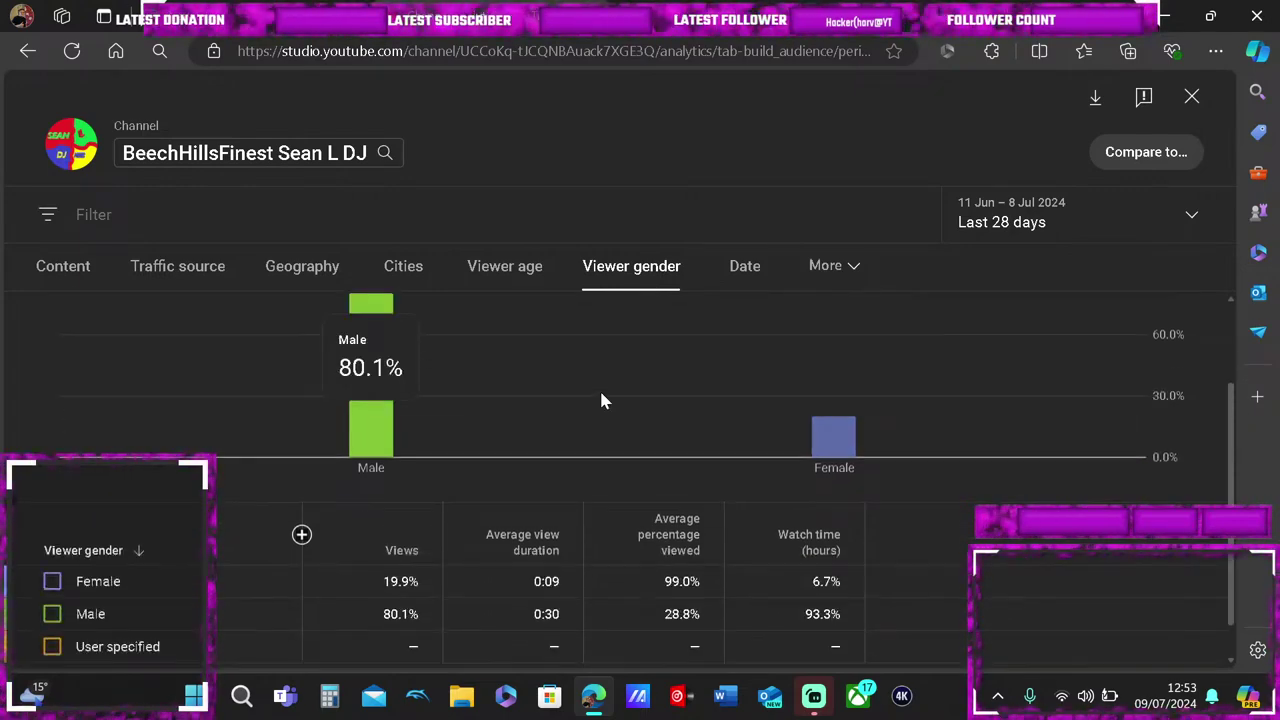
{"action": "scroll", "coordinate": [601, 401], "scroll_direction": "up", "scroll_amount": 1}
{"action": "scroll", "coordinate": [601, 401], "scroll_direction": "down", "scroll_amount": 2}
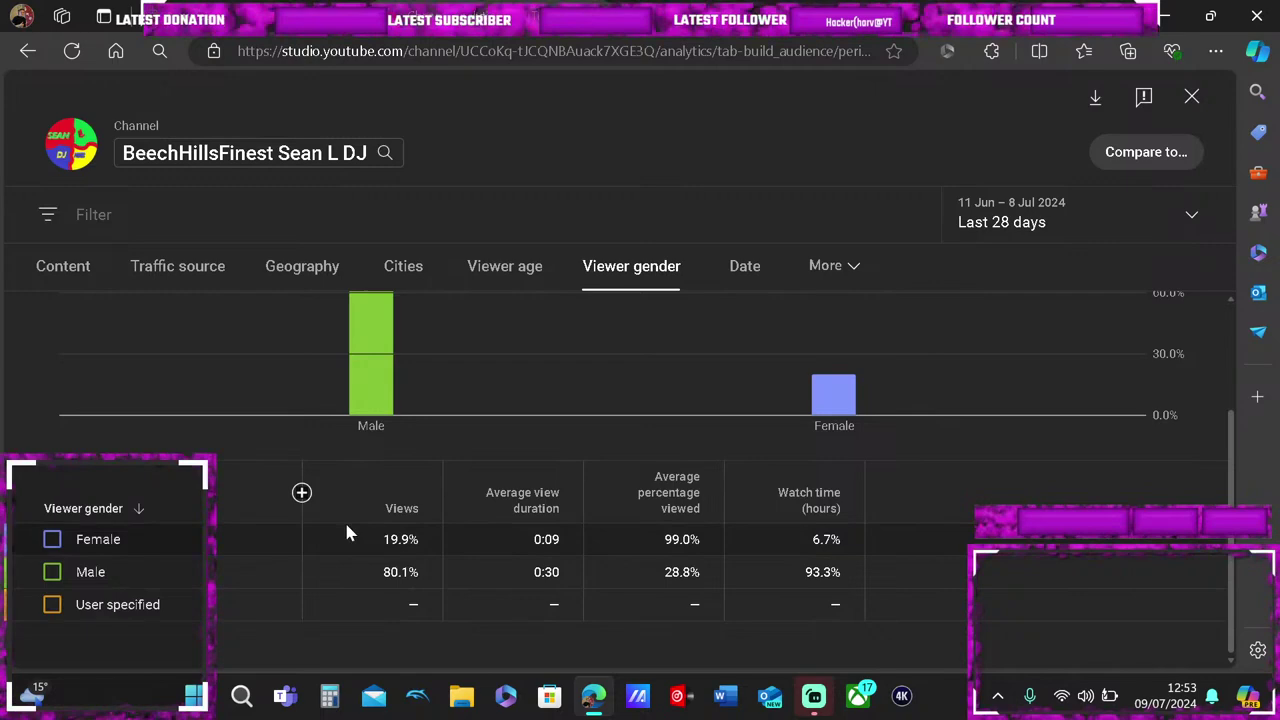
Examine the Date breakdown, reading the daily views and watch time back to 11 Jun 2024
{"action": "left_click", "coordinate": [723, 287]}
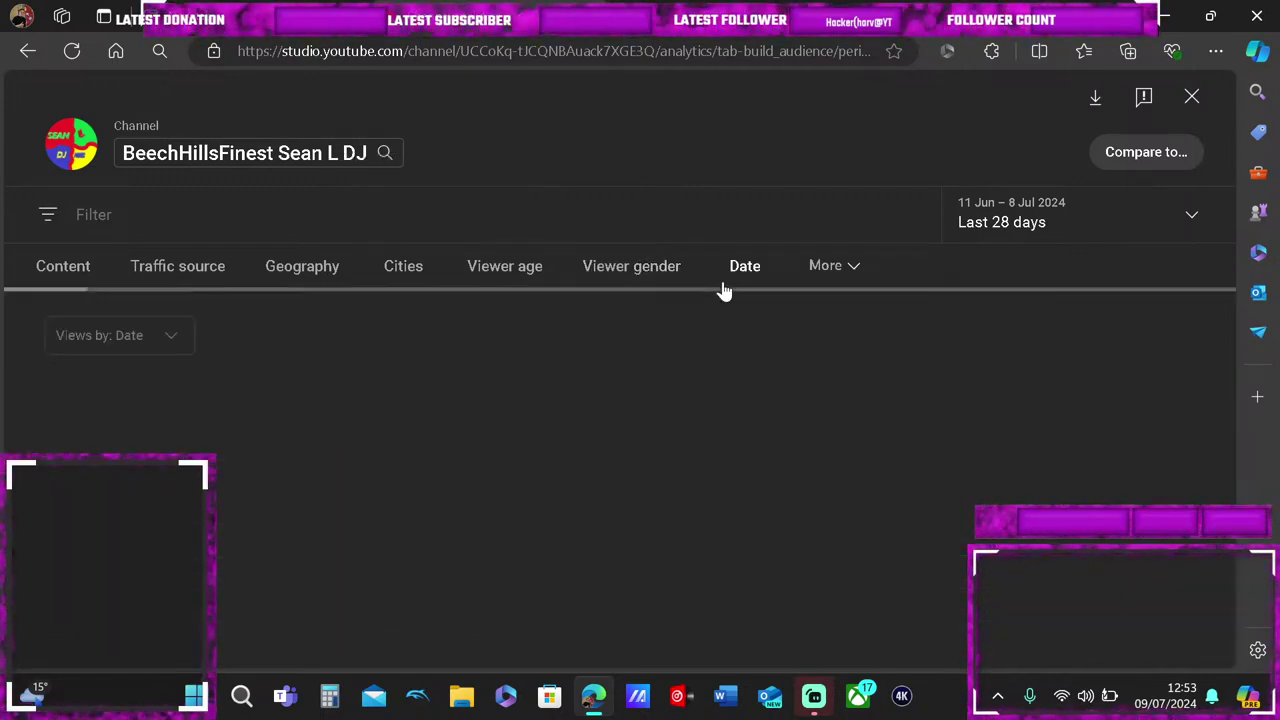
{"action": "scroll", "coordinate": [620, 376], "scroll_direction": "down", "scroll_amount": 3}
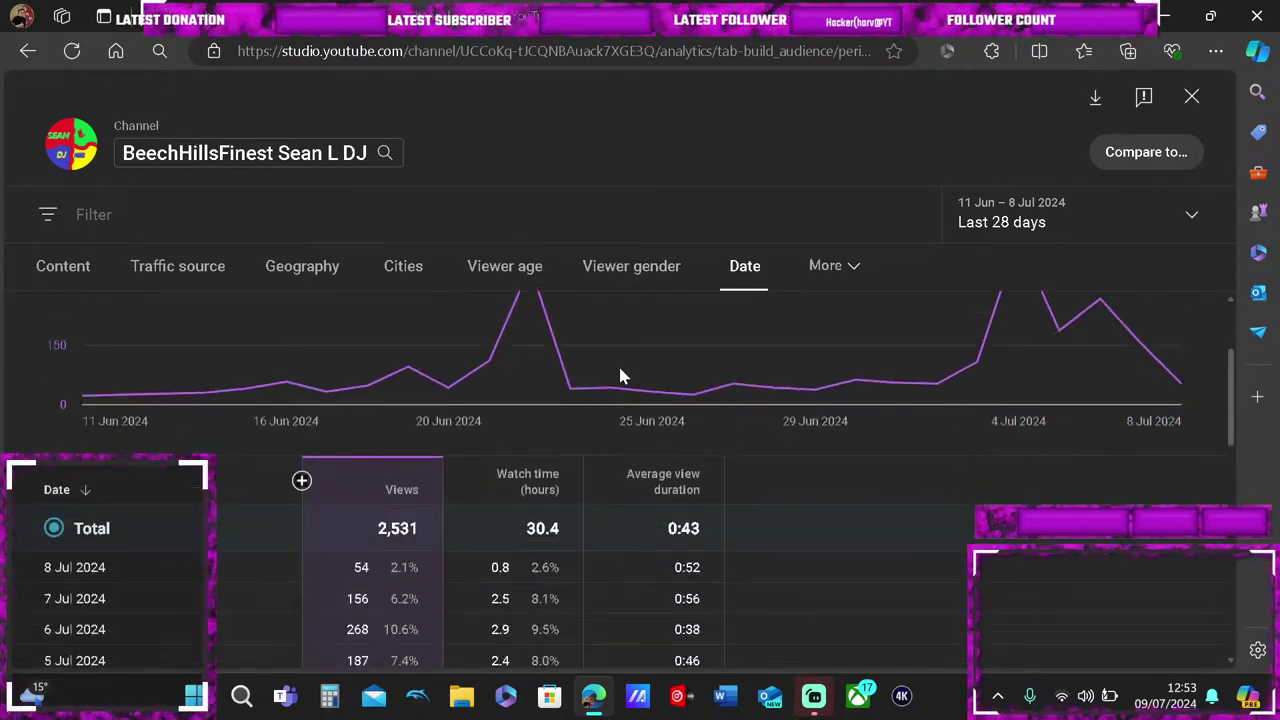
{"action": "scroll", "coordinate": [620, 376], "scroll_direction": "down", "scroll_amount": 5}
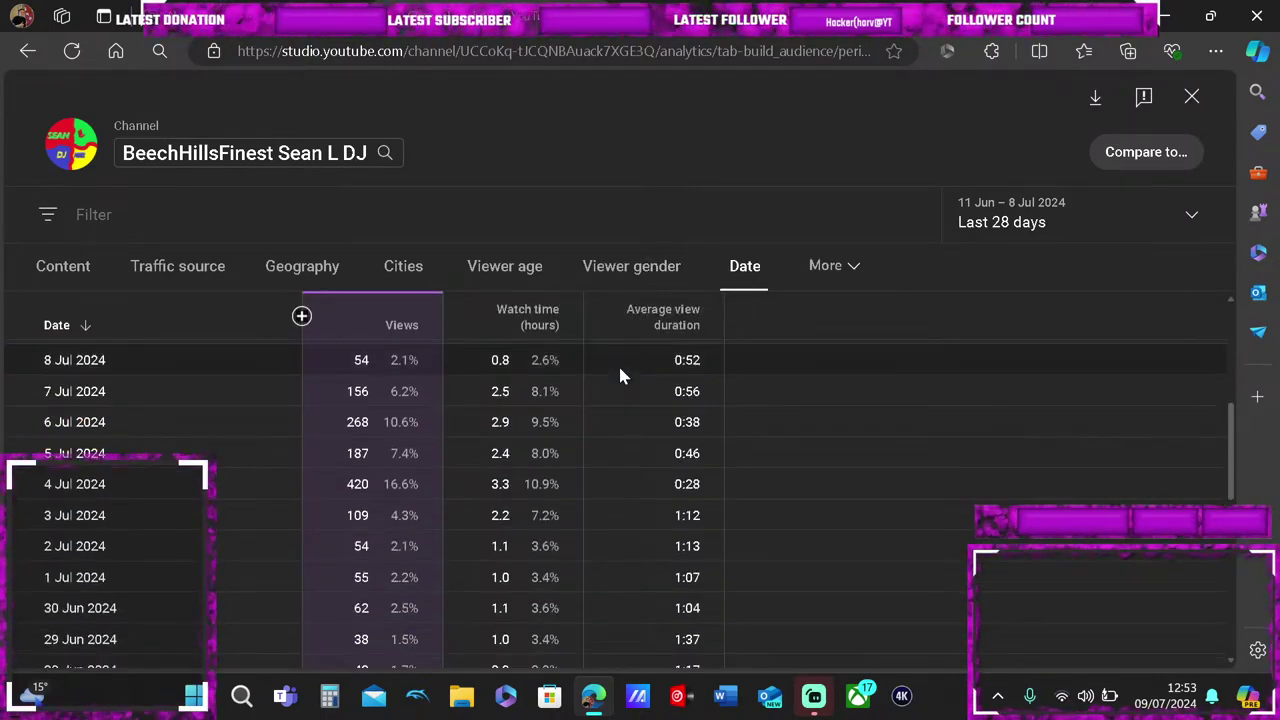
{"action": "scroll", "coordinate": [620, 371], "scroll_direction": "down", "scroll_amount": 2}
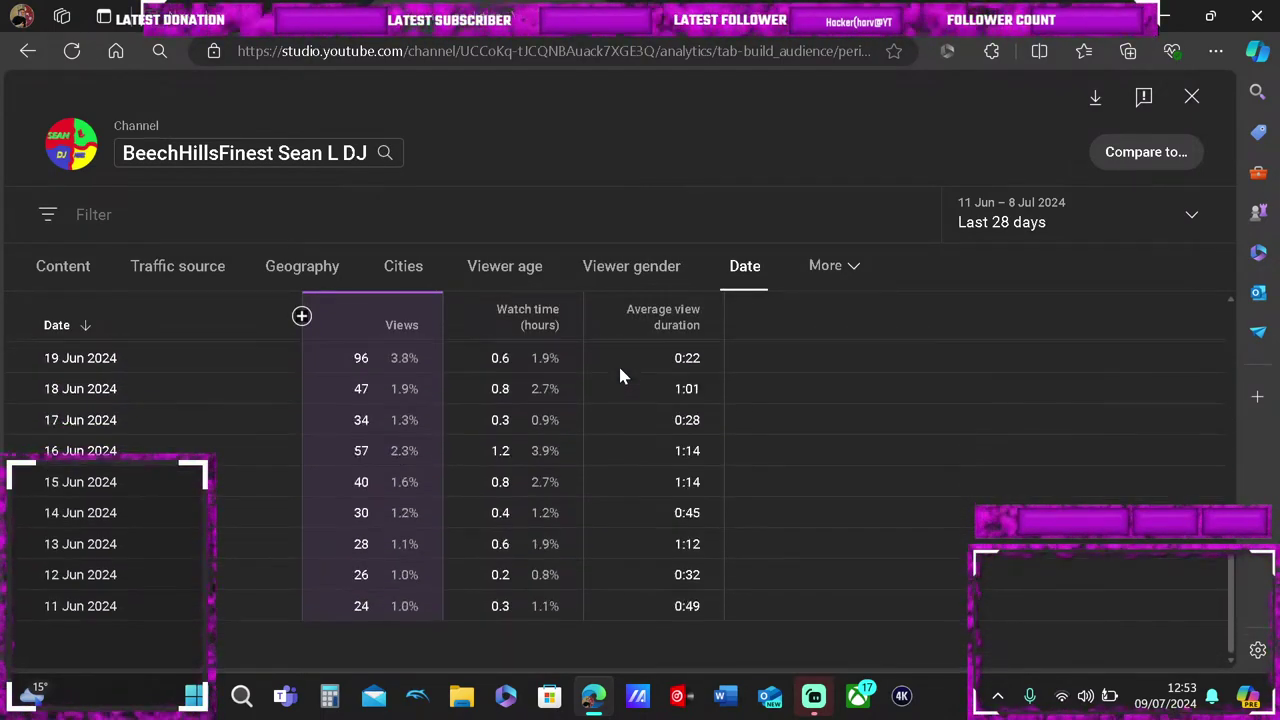
Examine the Device type breakdown of the channel's views, watch time and average view duration
{"action": "left_click", "coordinate": [849, 264]}
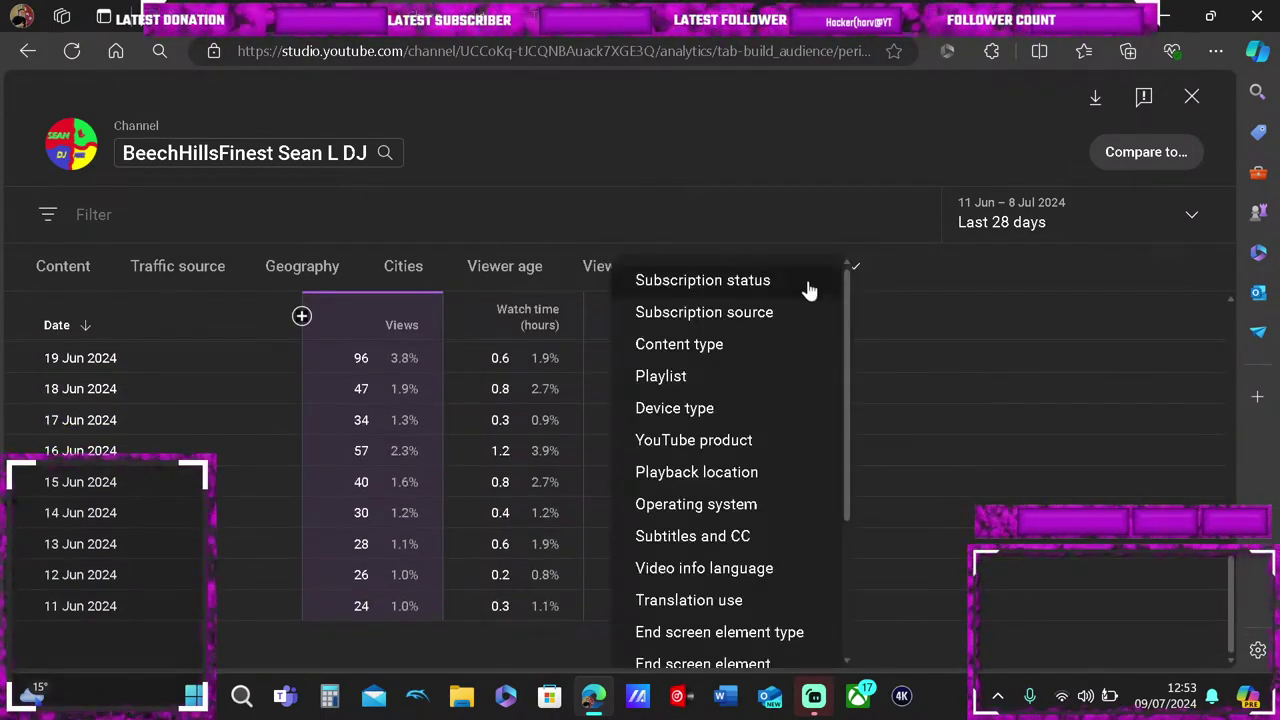
{"action": "left_click", "coordinate": [688, 407]}
{"action": "scroll", "coordinate": [655, 405], "scroll_direction": "down", "scroll_amount": 3}
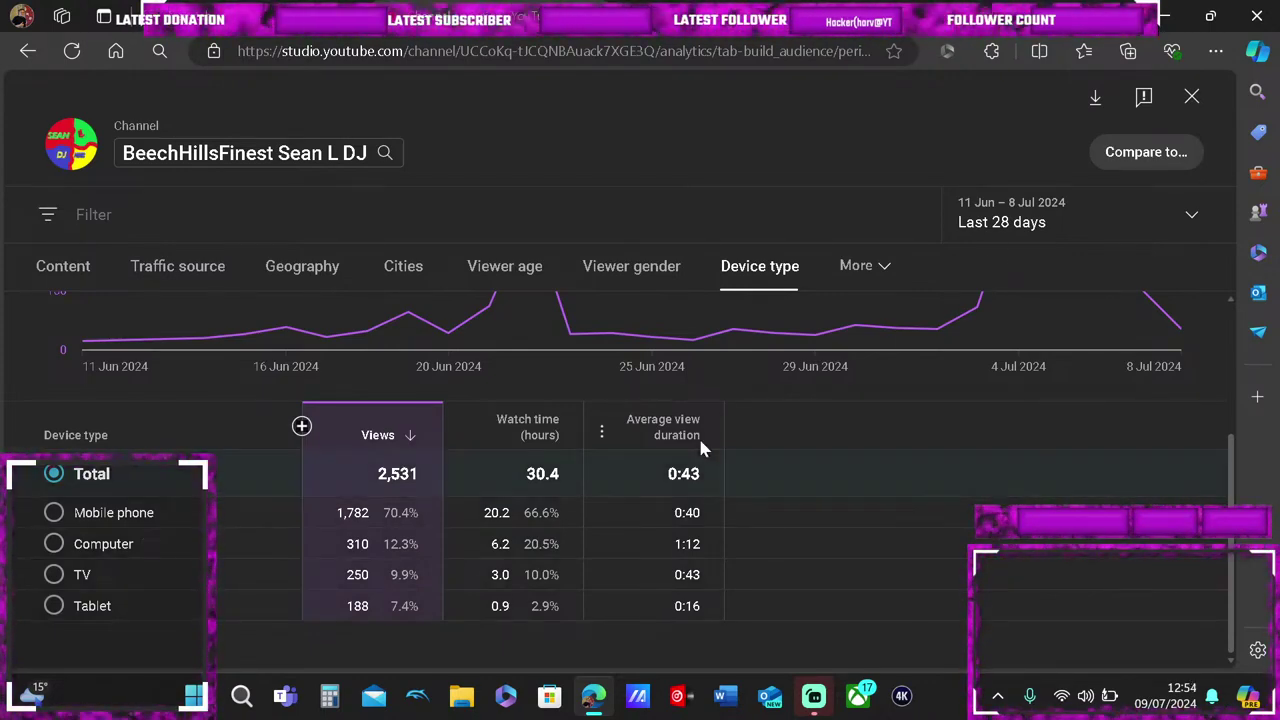
Set the date range to Lifetime and examine the Device type table for the channel's whole history
{"action": "left_click", "coordinate": [1000, 222]}
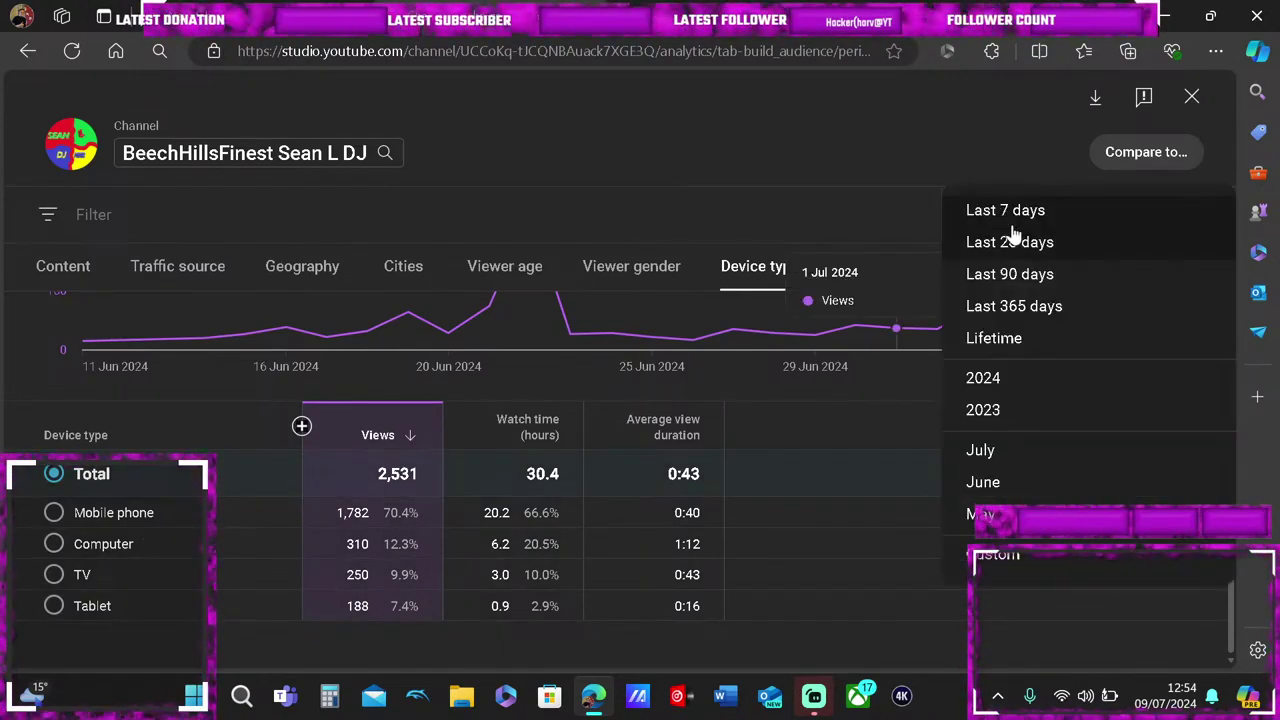
{"action": "left_click", "coordinate": [1008, 334]}
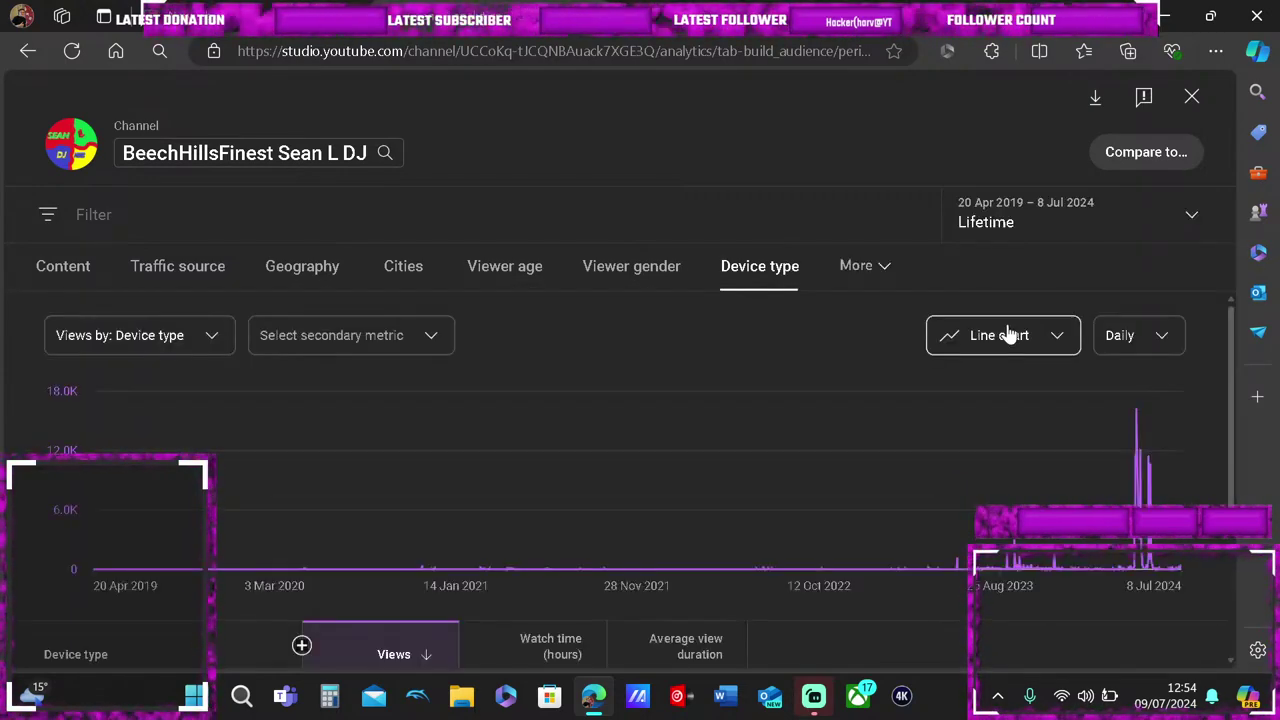
{"action": "scroll", "coordinate": [1008, 334], "scroll_direction": "down", "scroll_amount": 2}
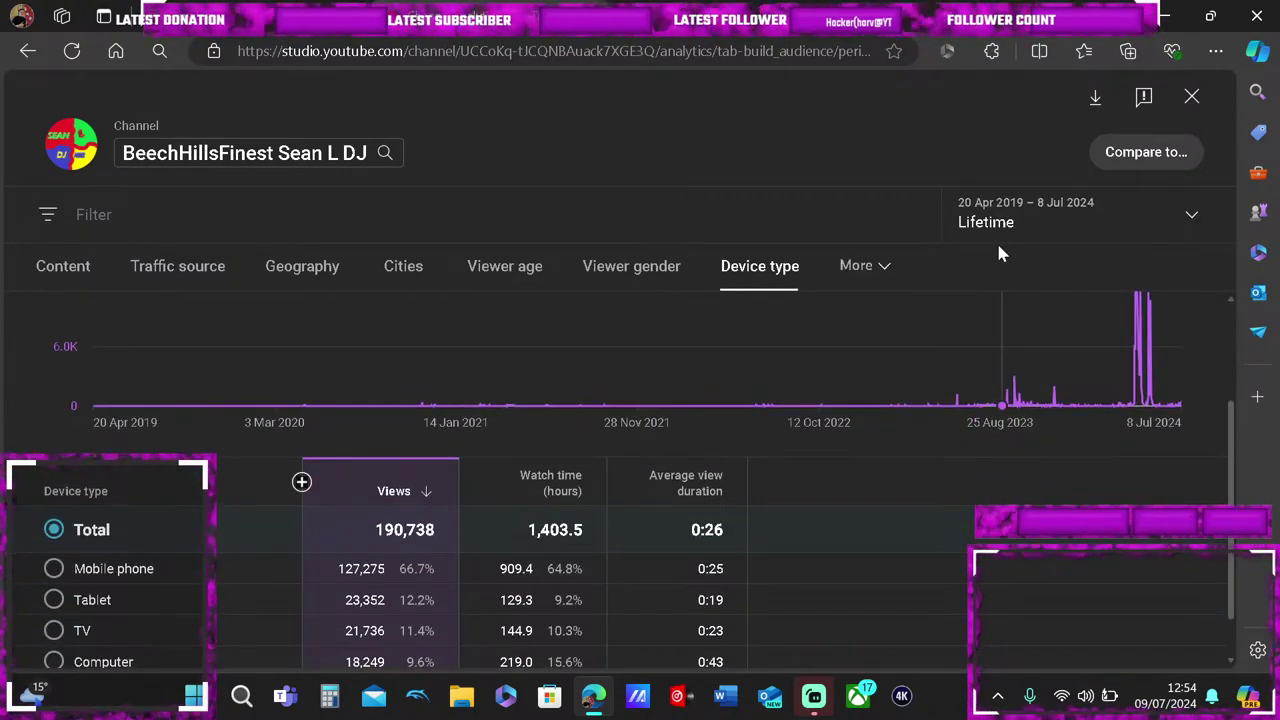
{"action": "scroll", "coordinate": [852, 370], "scroll_direction": "down", "scroll_amount": 1}
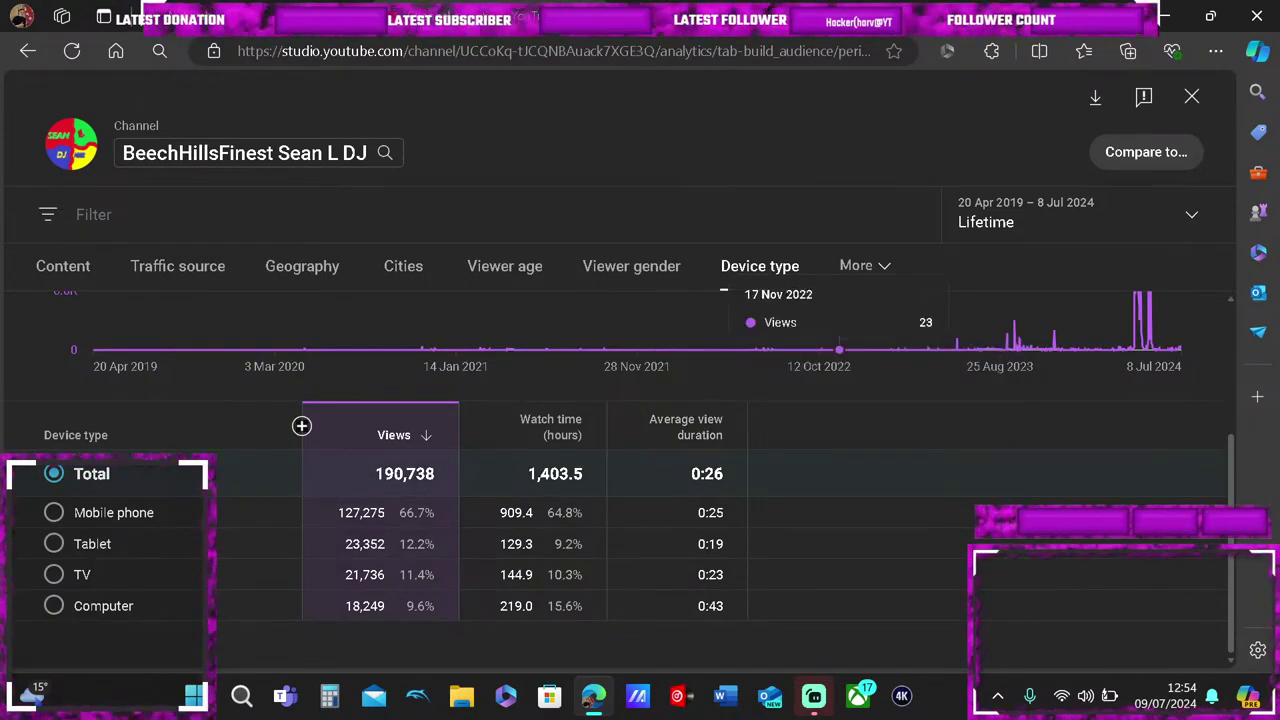
Set the date range to Last 7 days and chart only the TV views in the Device type breakdown
{"action": "left_click", "coordinate": [1001, 222]}
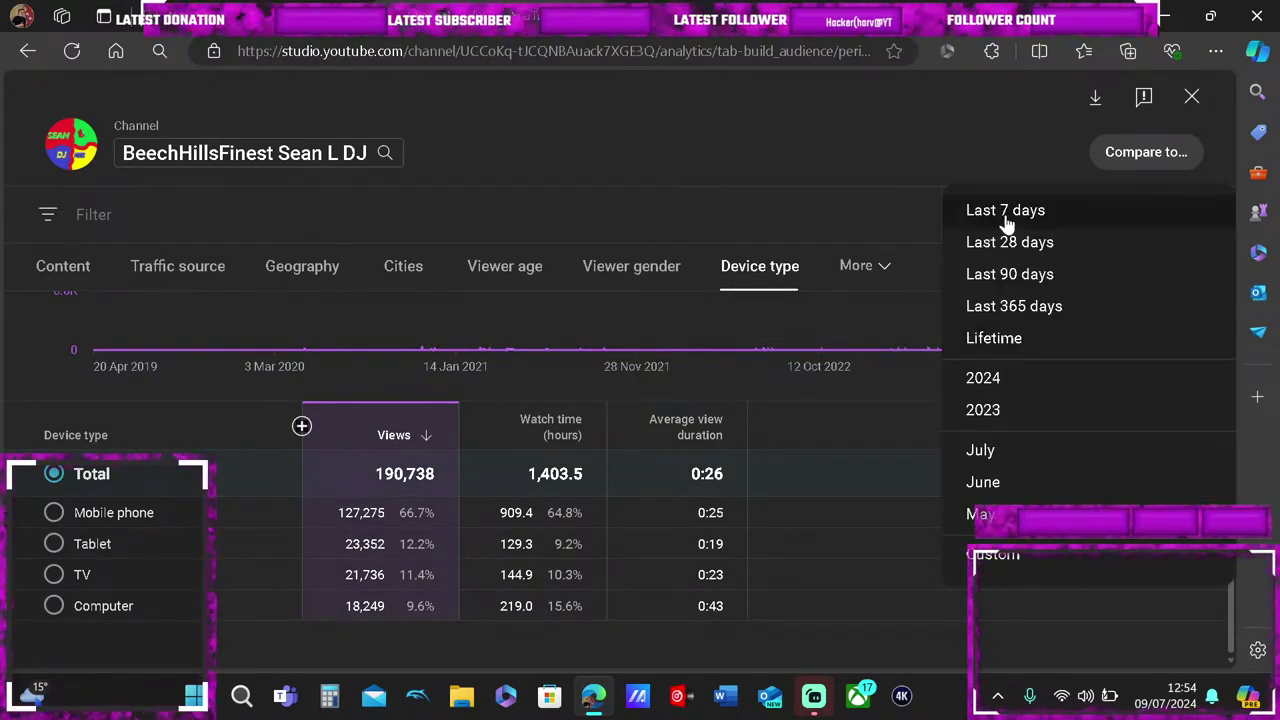
{"action": "left_click", "coordinate": [1005, 212]}
{"action": "scroll", "coordinate": [755, 345], "scroll_direction": "down", "scroll_amount": 3}
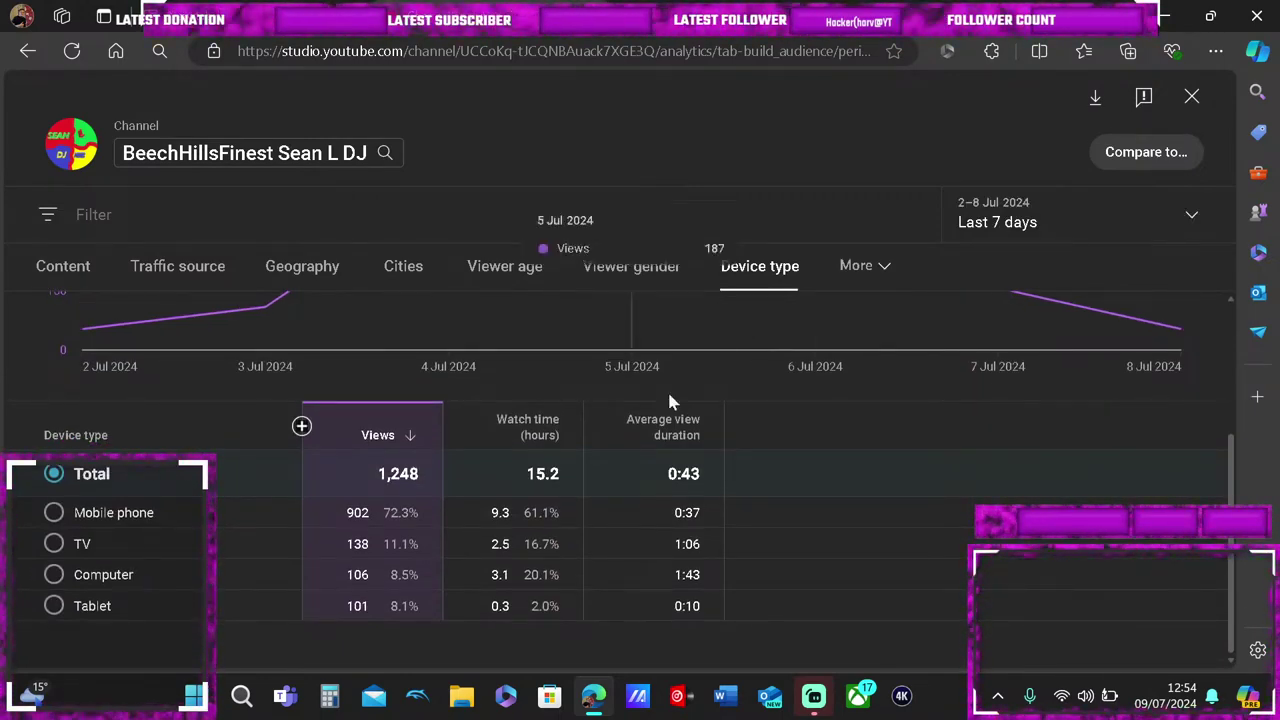
{"action": "scroll", "coordinate": [670, 400], "scroll_direction": "up", "scroll_amount": 1}
{"action": "scroll", "coordinate": [670, 410], "scroll_direction": "down", "scroll_amount": 1}
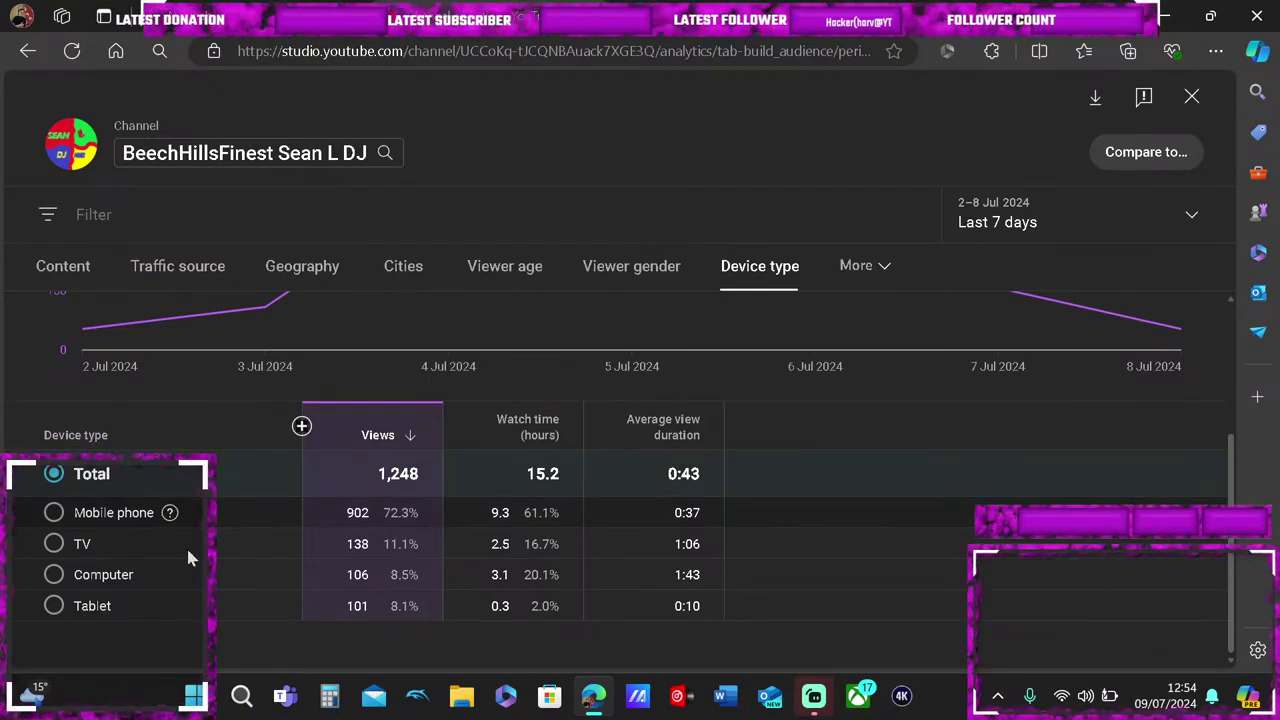
{"action": "left_click", "coordinate": [55, 544]}
{"action": "scroll", "coordinate": [60, 550], "scroll_direction": "up", "scroll_amount": 1}
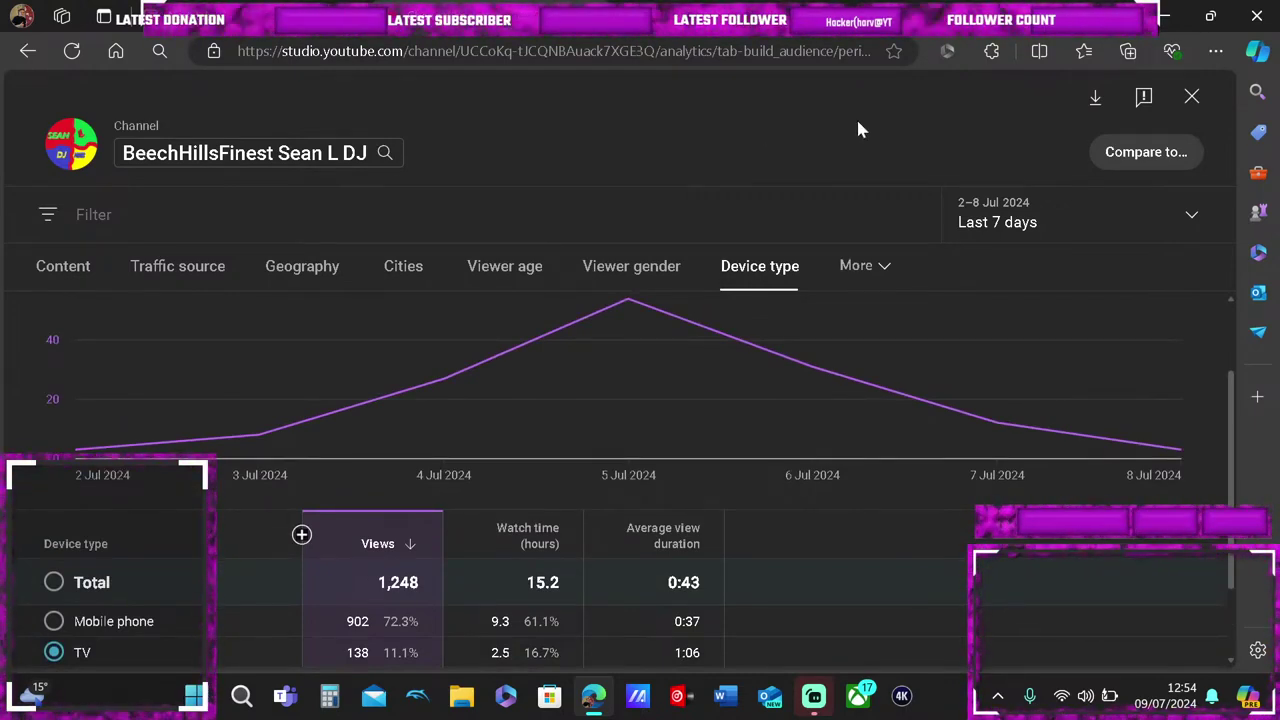
Examine the Content breakdown for the last 7 days, comparing returning and new viewers of the highest-ranked videos
{"action": "left_click", "coordinate": [63, 270]}
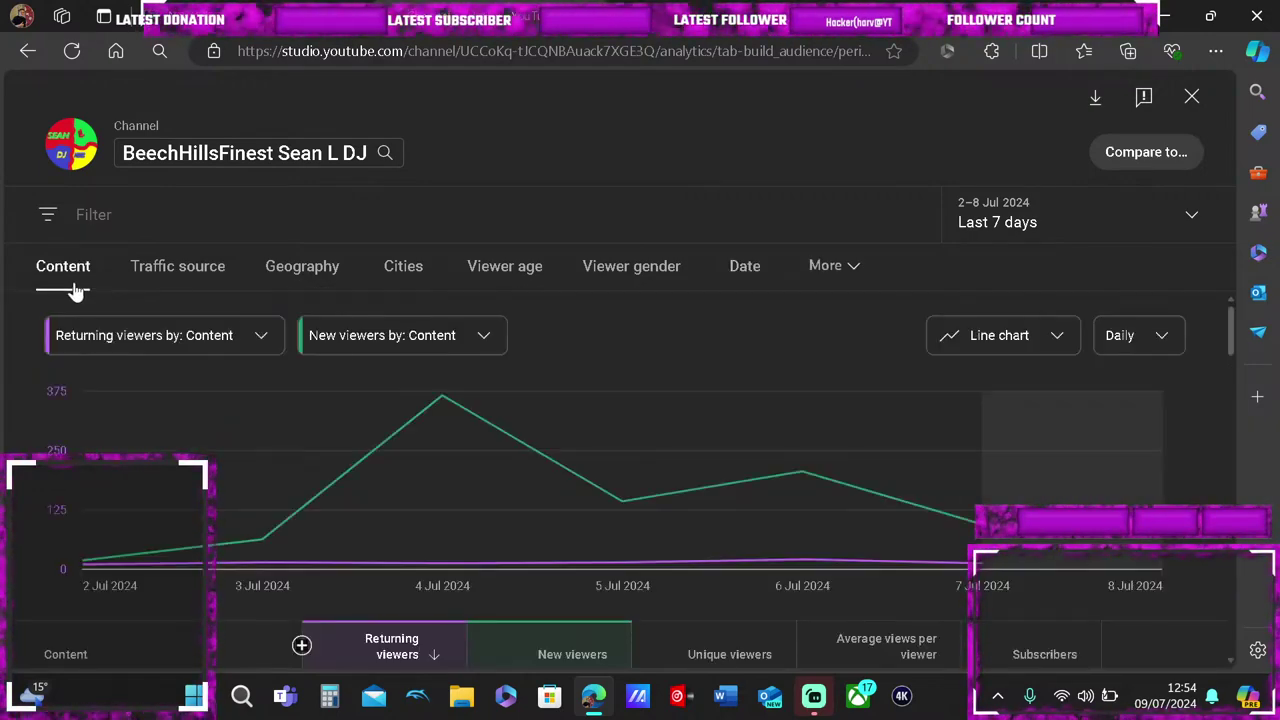
{"action": "scroll", "coordinate": [204, 365], "scroll_direction": "down", "scroll_amount": 3}
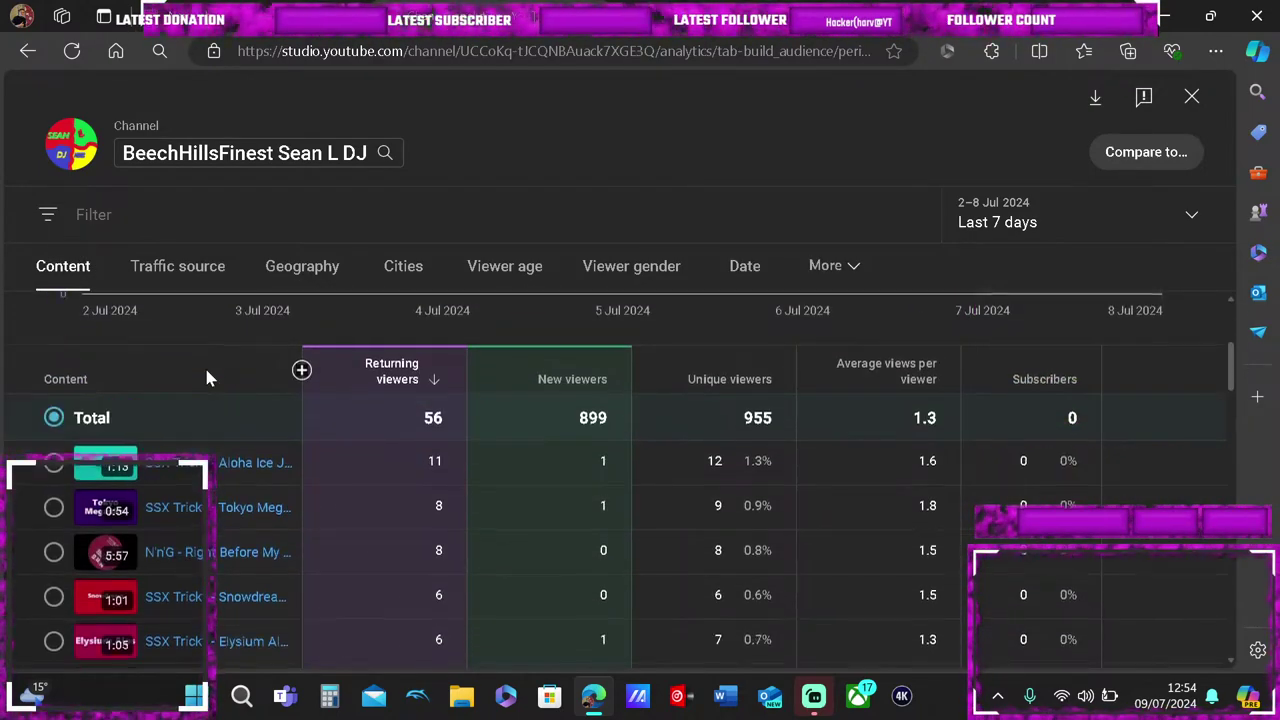
{"action": "scroll", "coordinate": [207, 378], "scroll_direction": "down", "scroll_amount": 3}
{"action": "mouse_move", "coordinate": [207, 378]}
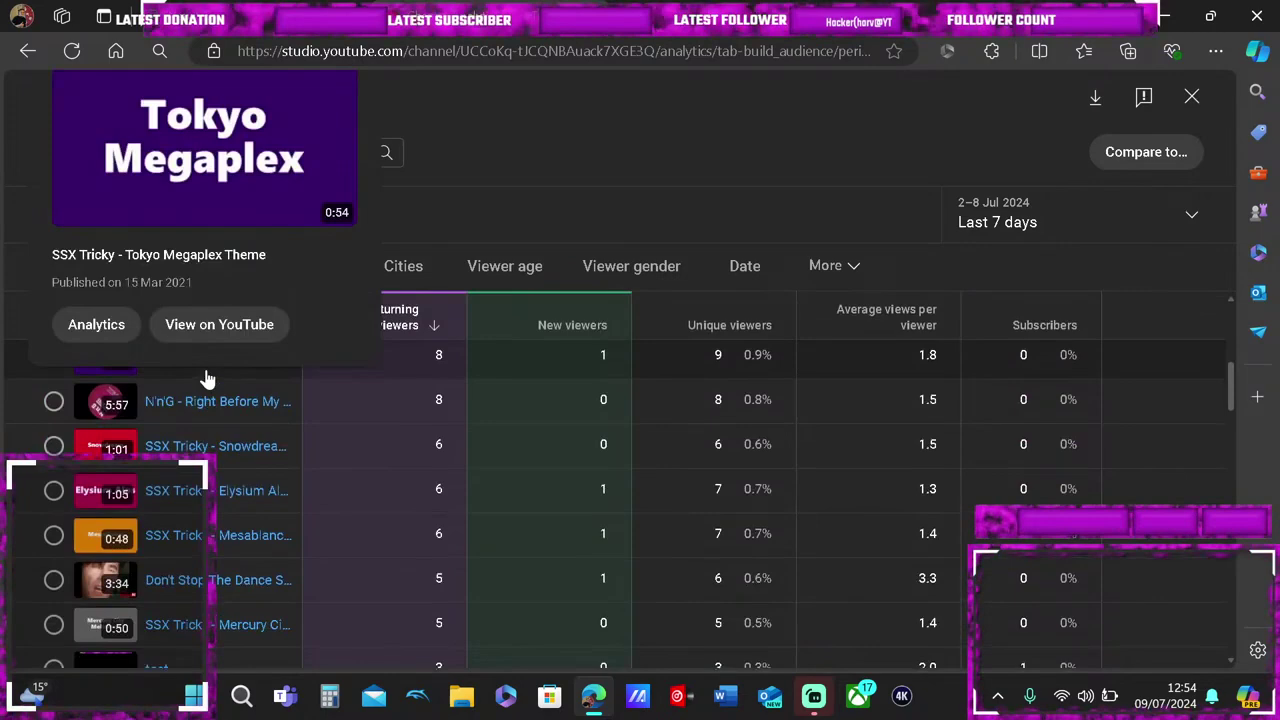
{"action": "scroll", "coordinate": [207, 378], "scroll_direction": "down", "scroll_amount": 1}
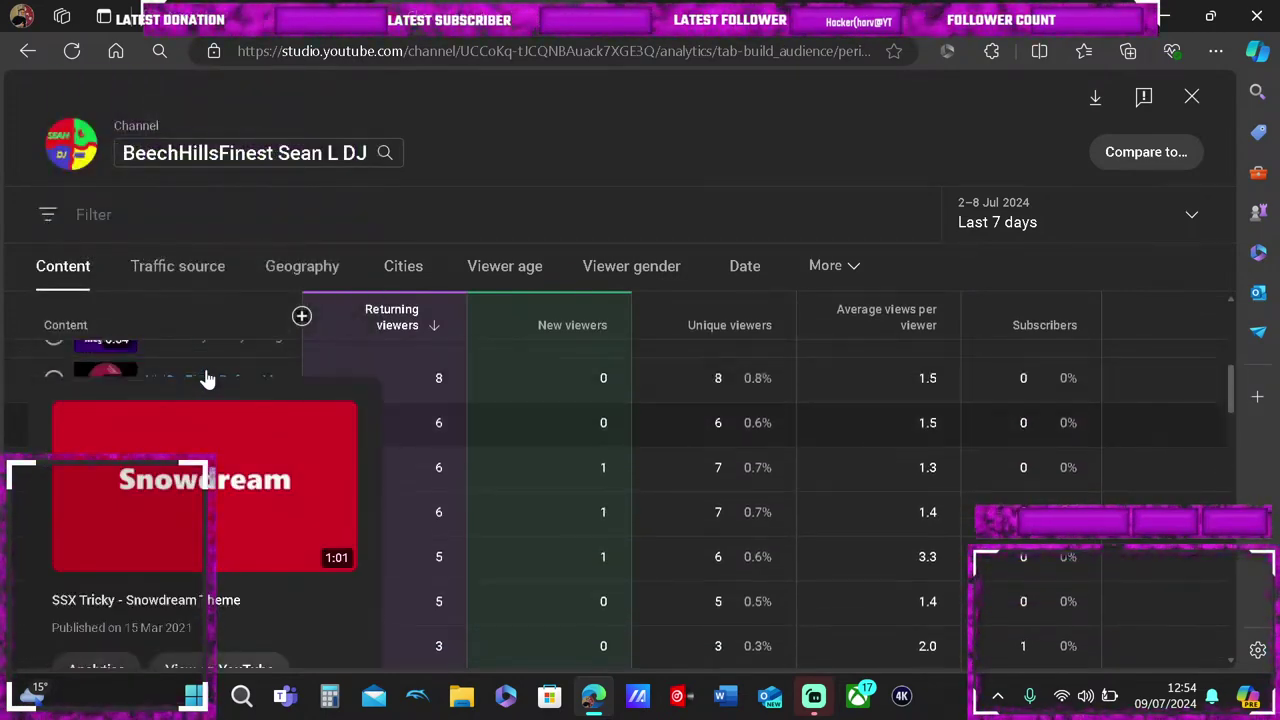
{"action": "scroll", "coordinate": [207, 380], "scroll_direction": "up", "scroll_amount": 4}
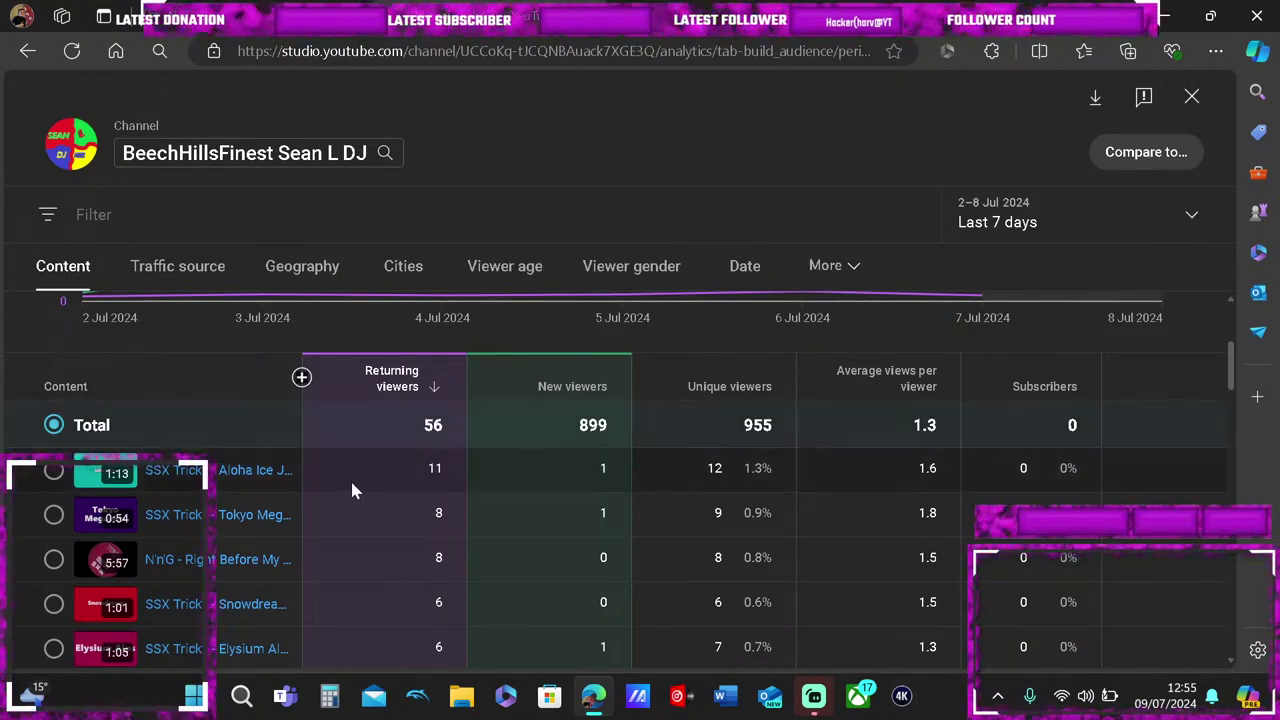
Read the Content table through to its last video, then open the analytics of "Guy Fails to Play Trumpet After 5 years of not …"
{"action": "scroll", "coordinate": [351, 514], "scroll_direction": "down", "scroll_amount": 3}
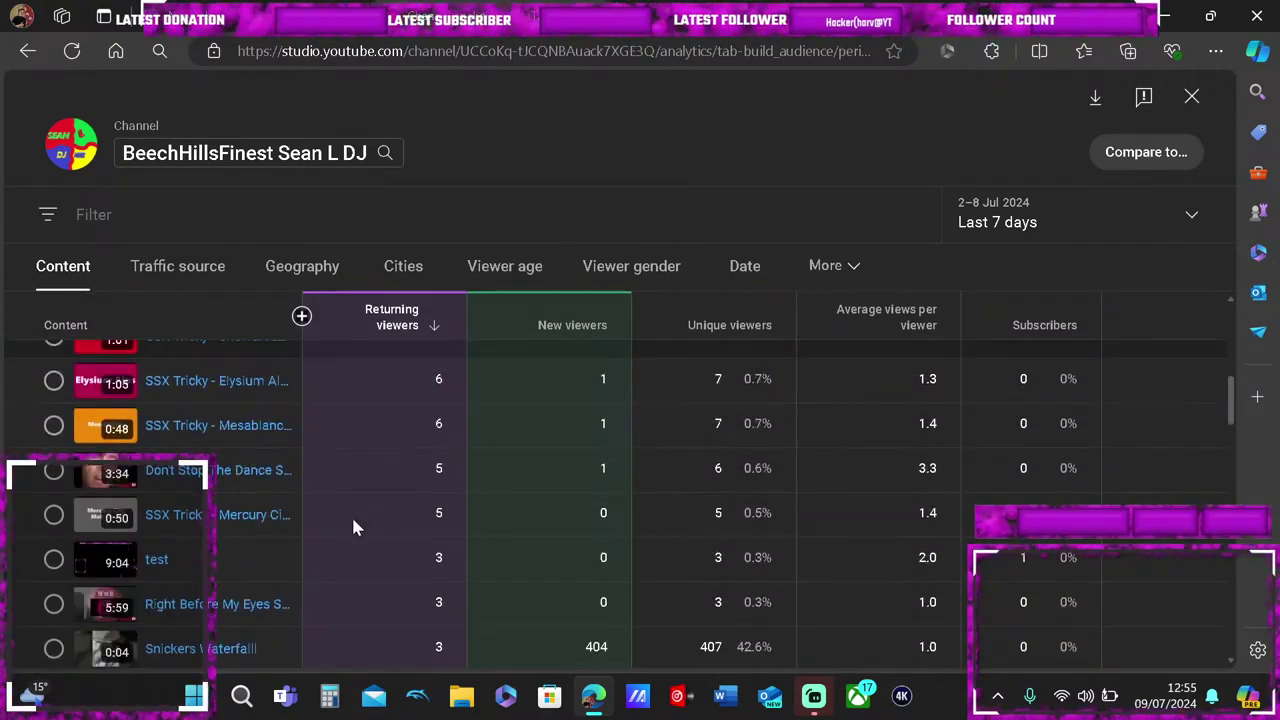
{"action": "scroll", "coordinate": [352, 527], "scroll_direction": "down", "scroll_amount": 5}
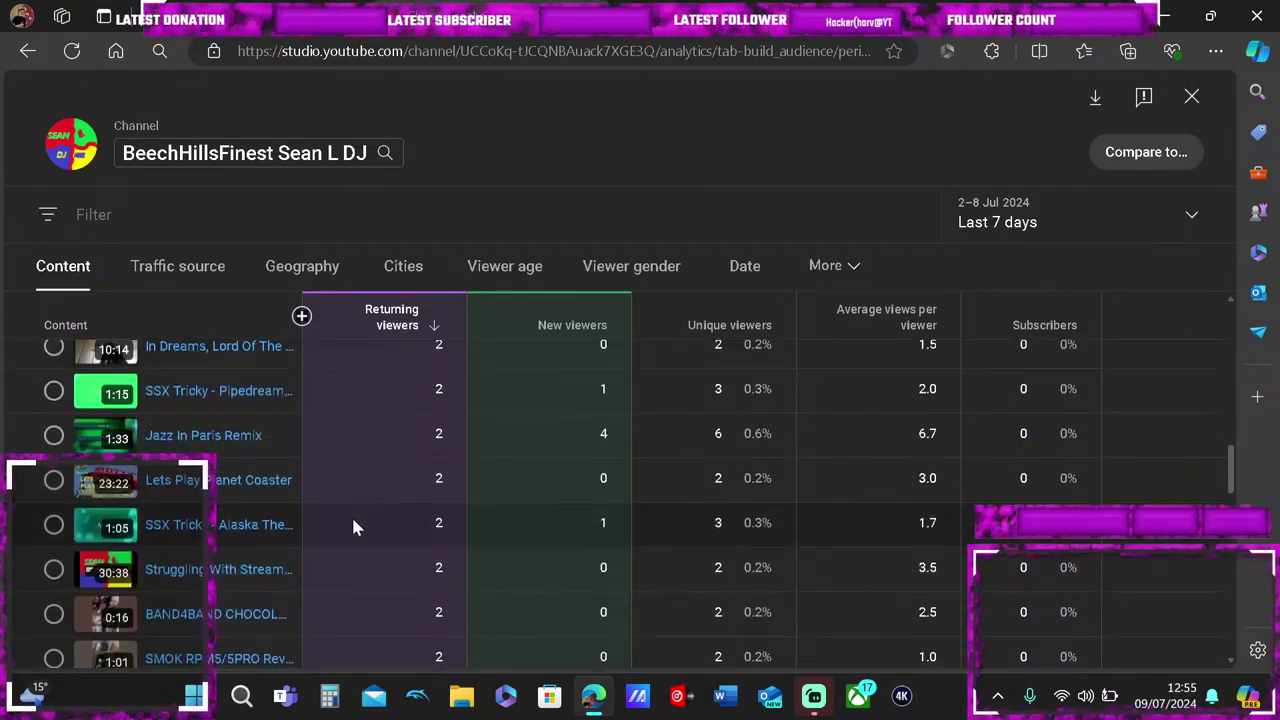
{"action": "scroll", "coordinate": [352, 527], "scroll_direction": "down", "scroll_amount": 10}
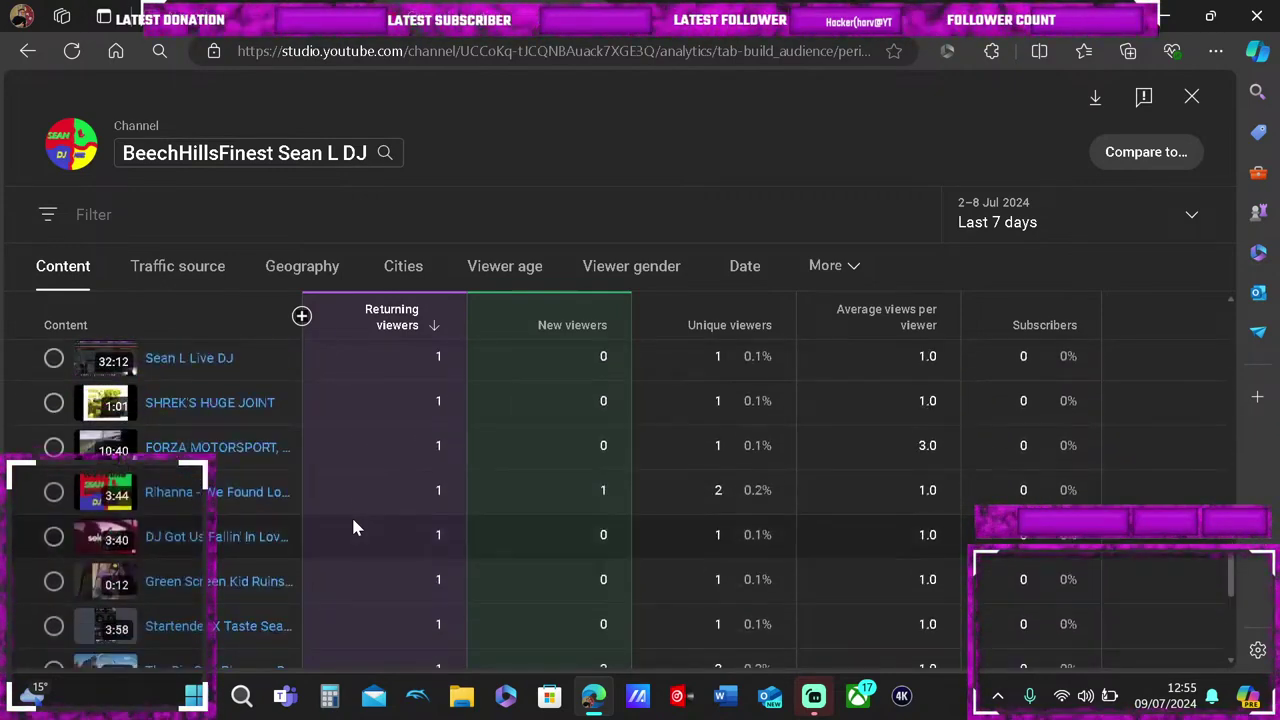
{"action": "scroll", "coordinate": [352, 527], "scroll_direction": "down", "scroll_amount": 4}
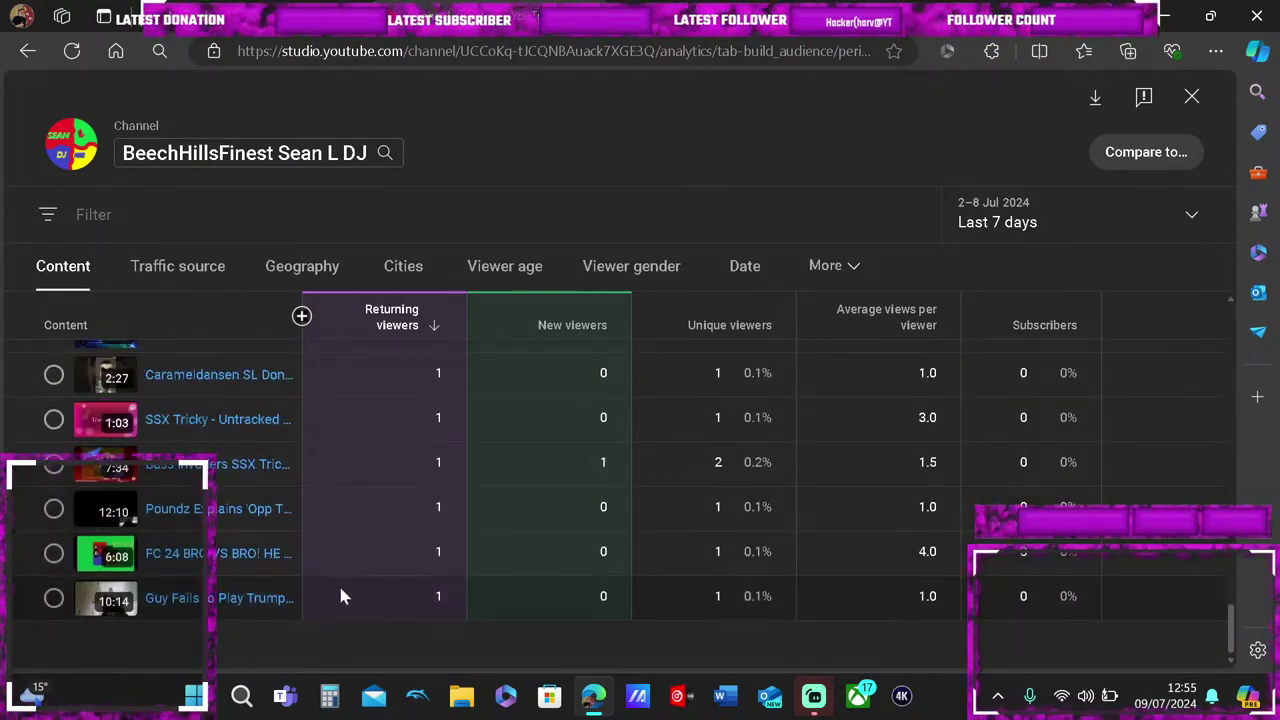
{"action": "scroll", "coordinate": [340, 596], "scroll_direction": "up", "scroll_amount": 1}
{"action": "scroll", "coordinate": [340, 596], "scroll_direction": "down", "scroll_amount": 1}
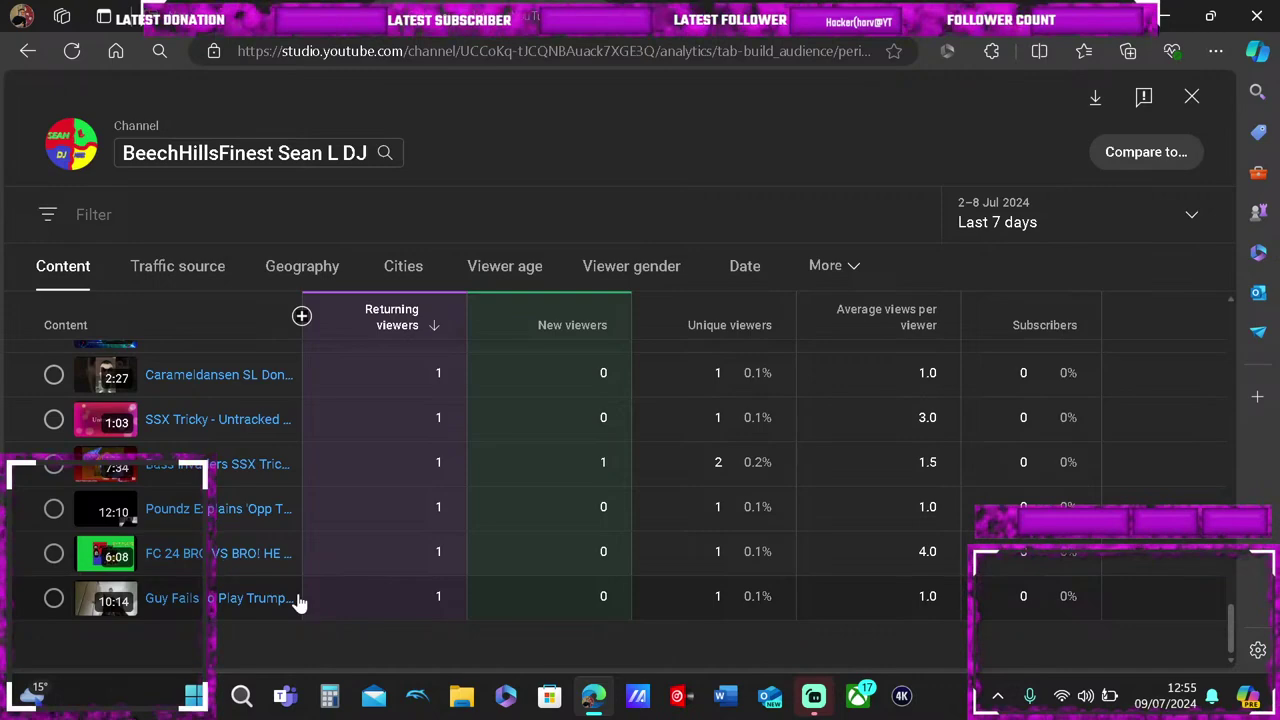
{"action": "left_click", "coordinate": [252, 597]}
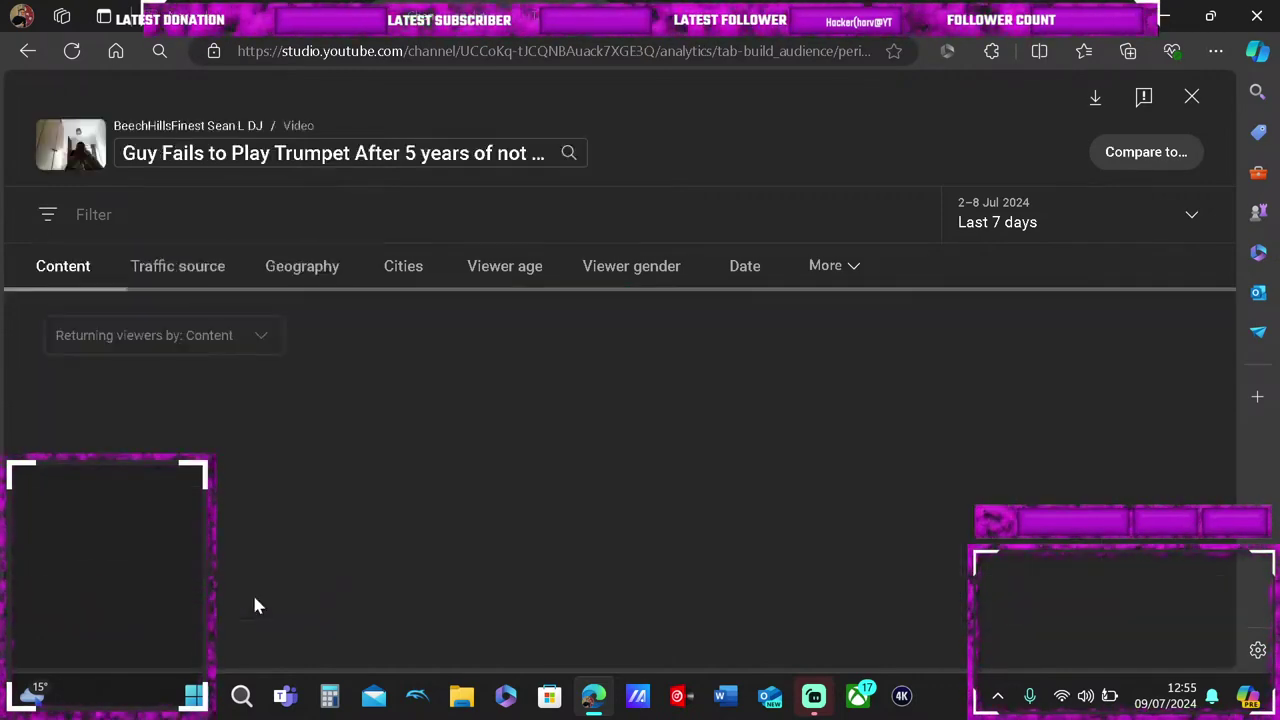